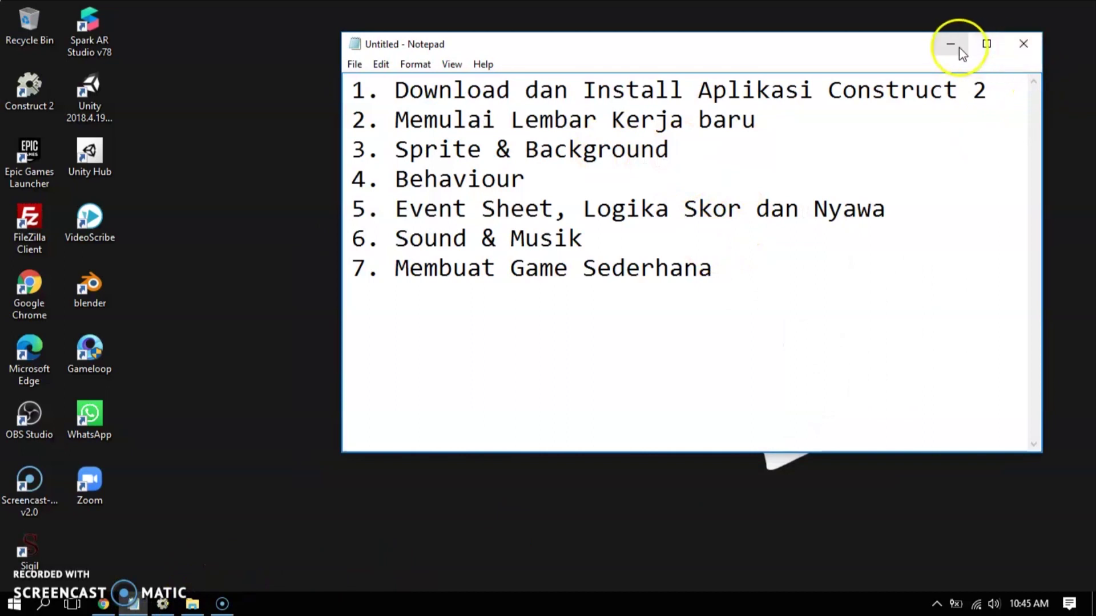
Switch to Construct 2 and start inserting a new object in the Level1 layout.
click(162, 603)
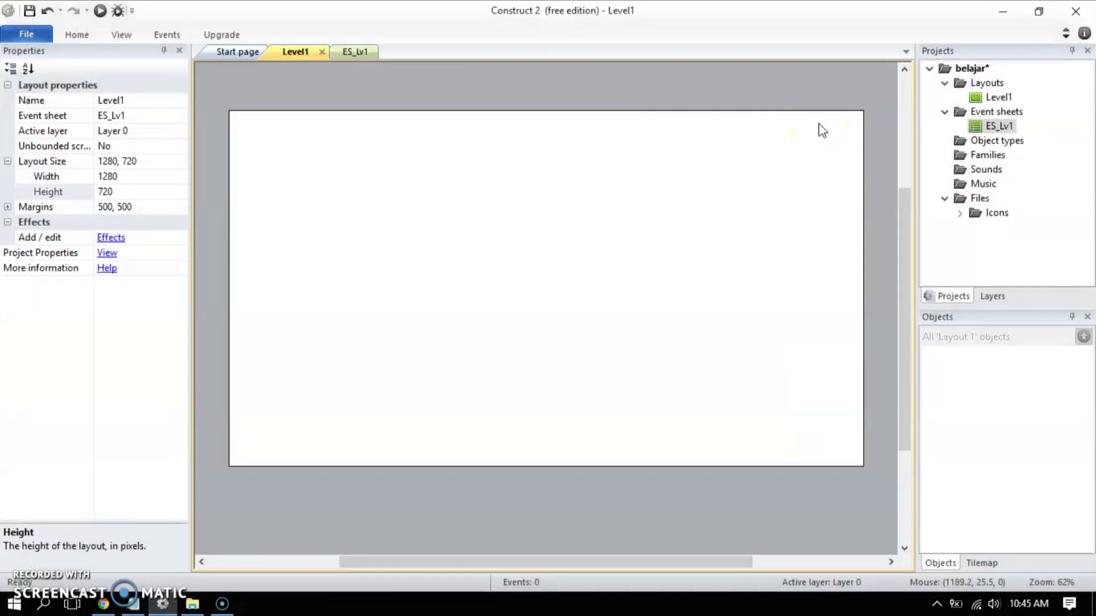
click(987, 69)
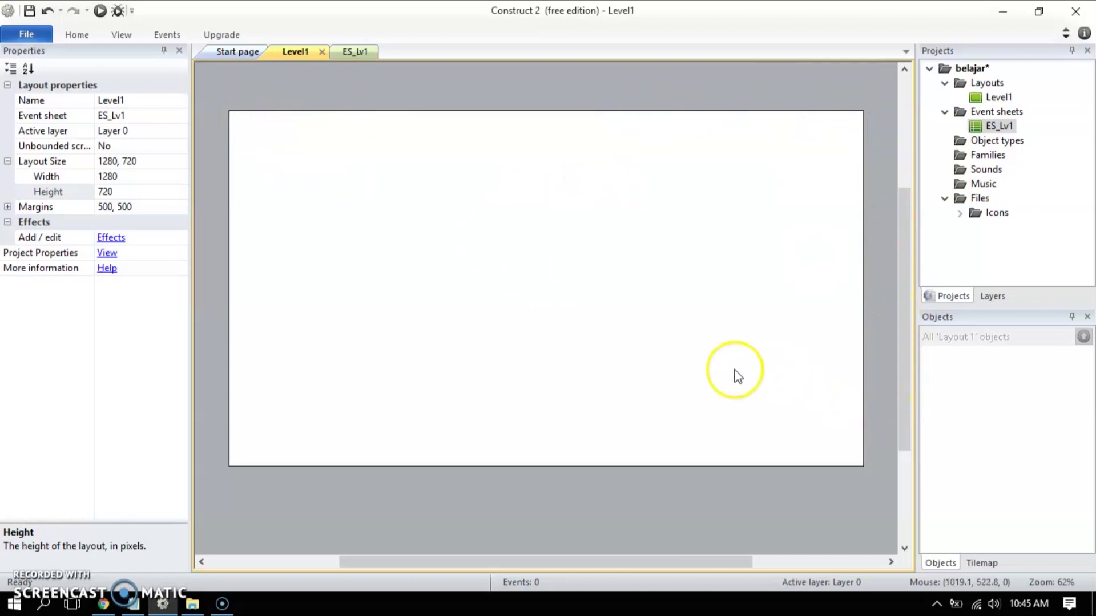
right_click(522, 229)
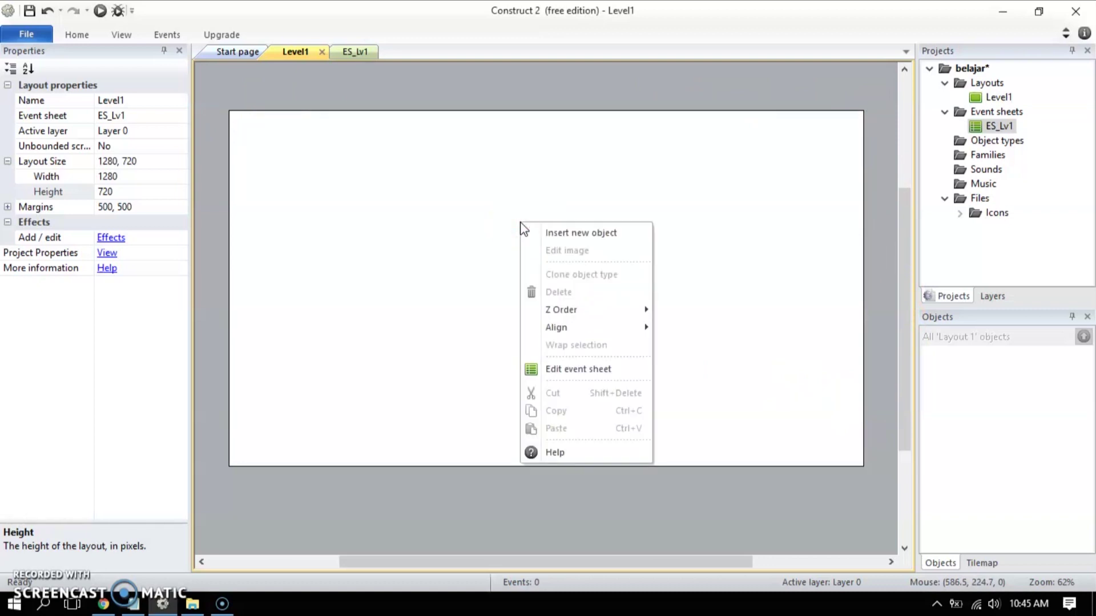
click(586, 234)
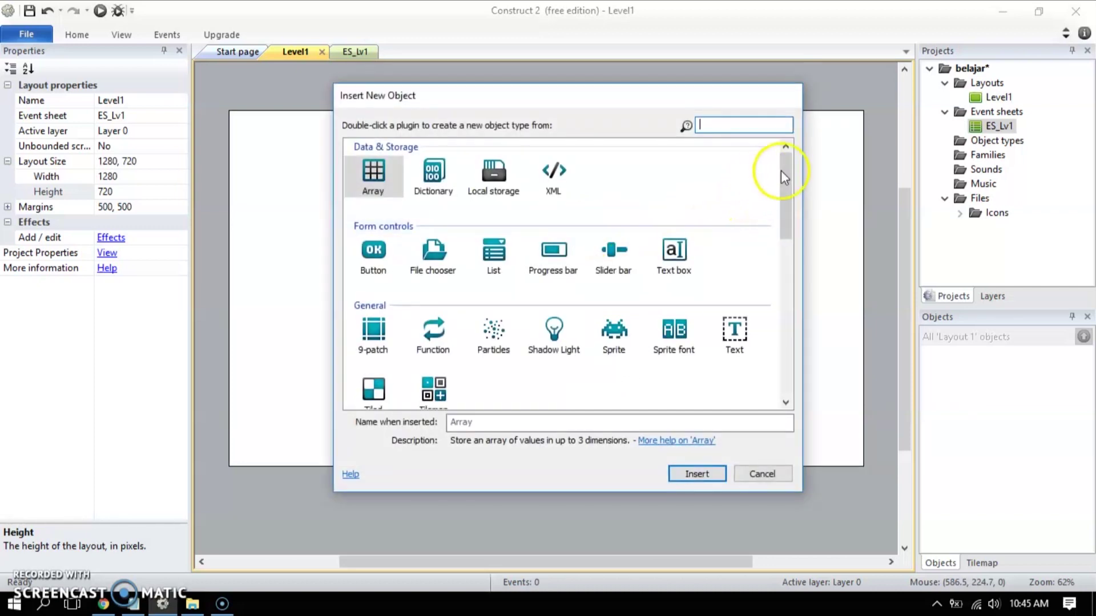
Examine the Sprite, Tiled Background and Text object types and the Input category among the insertable objects.
drag(786, 167, 782, 200)
click(613, 234)
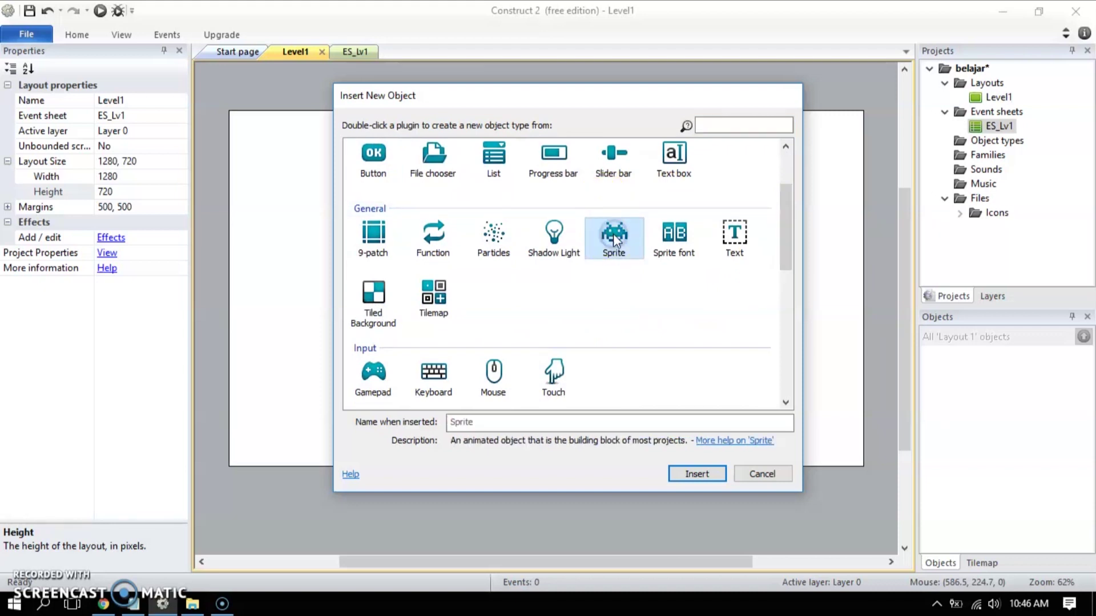
click(370, 301)
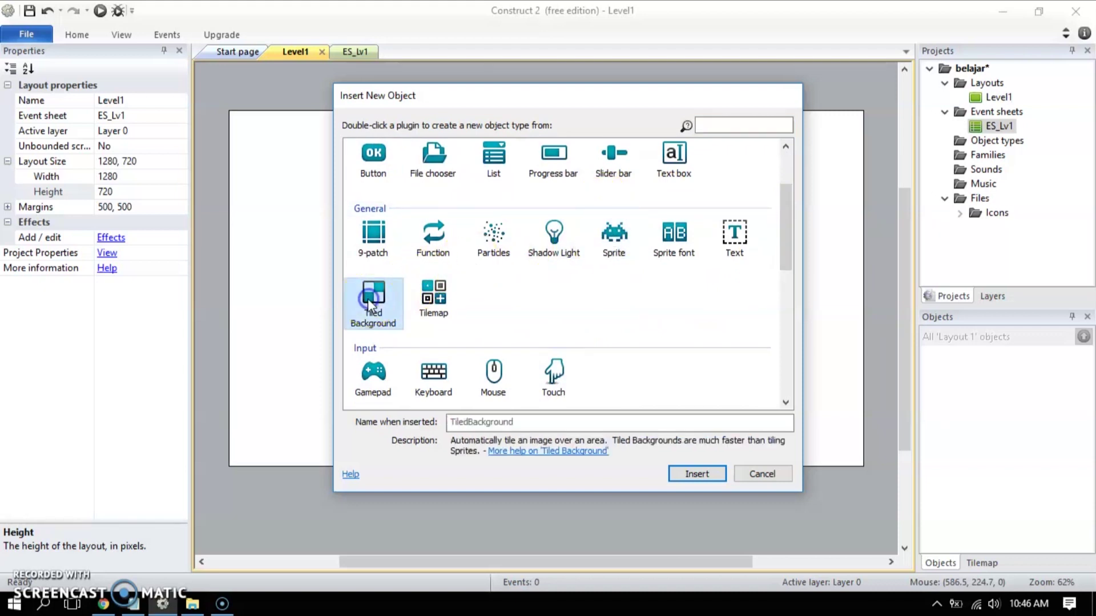
click(614, 248)
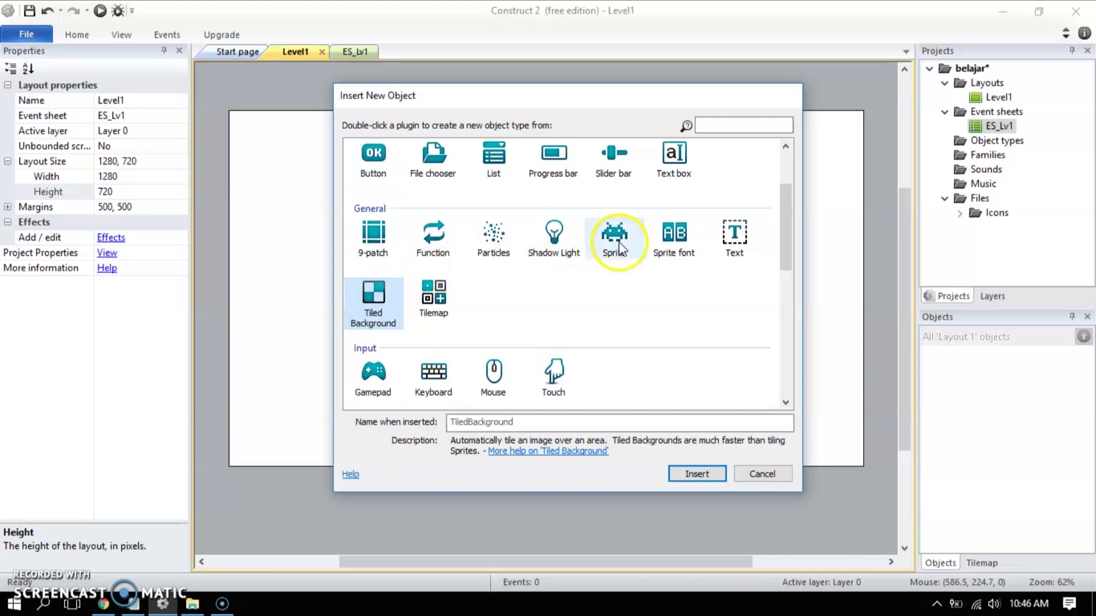
click(375, 299)
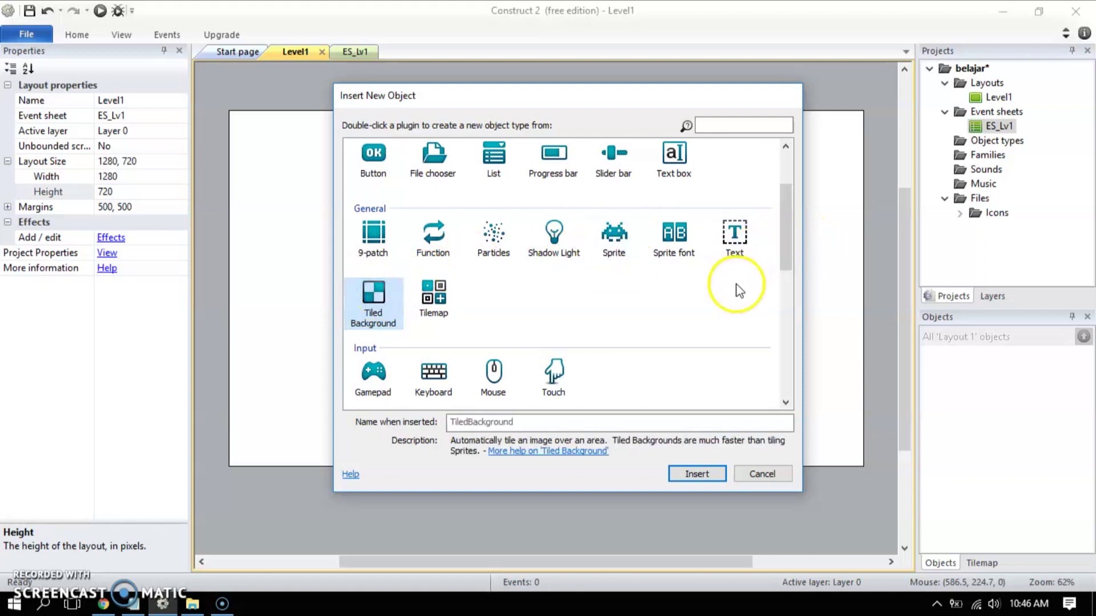
click(737, 239)
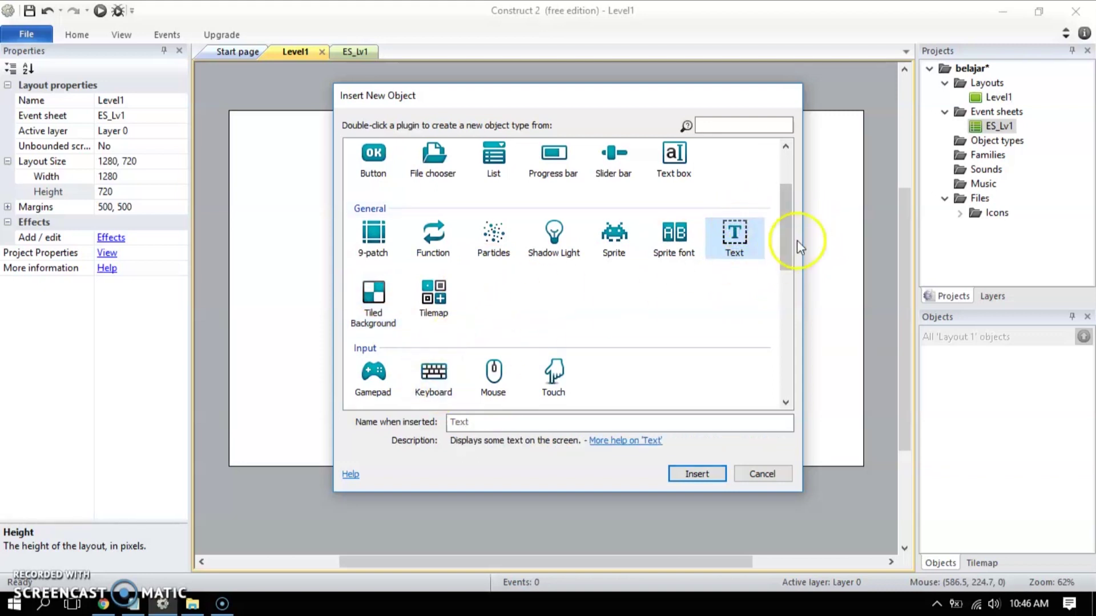
drag(785, 225, 783, 255)
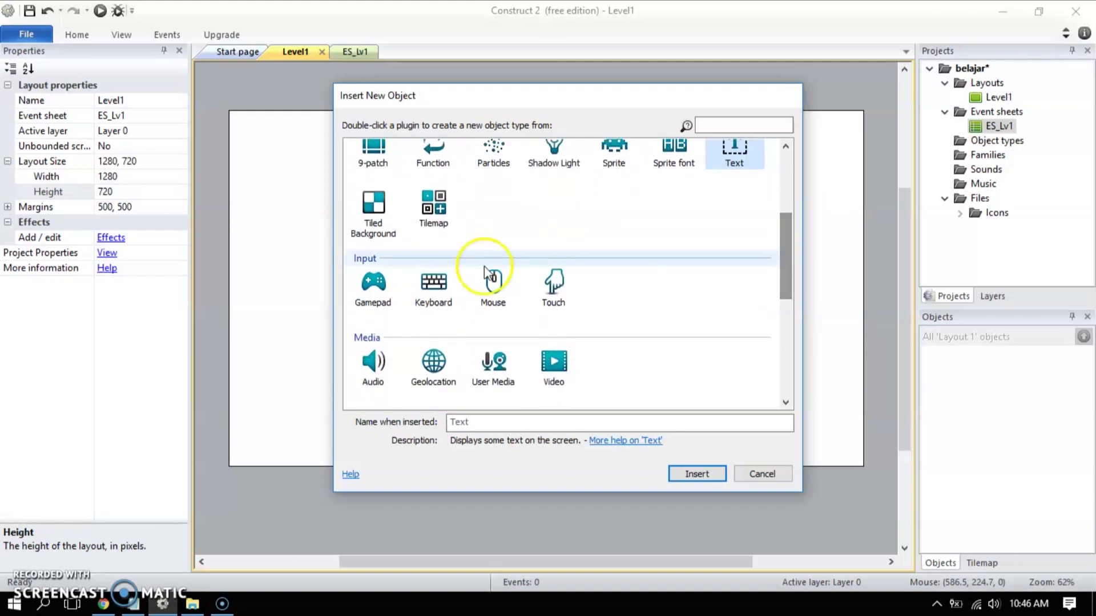
click(369, 293)
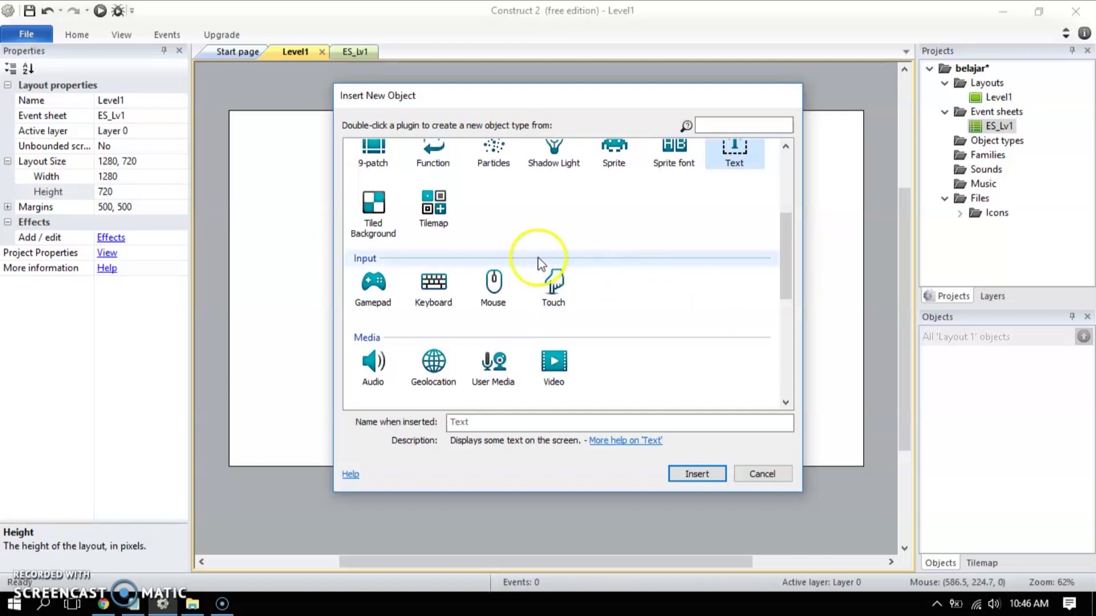
Look through all insertable object categories, from Data & Storage through Media and Platform specific to Web.
drag(783, 258, 812, 152)
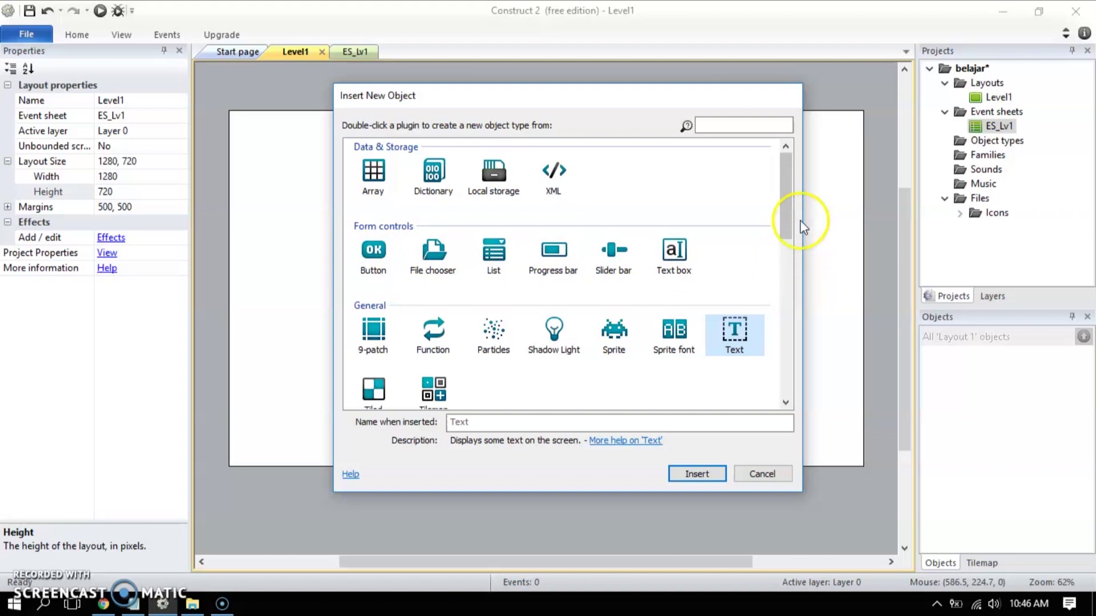
drag(792, 193, 791, 209)
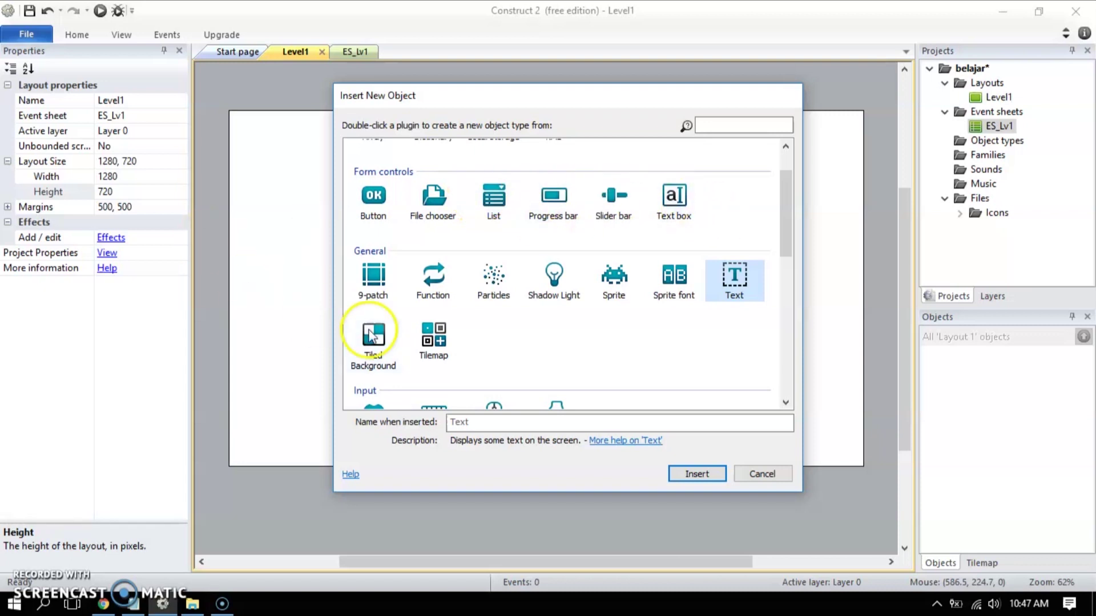
drag(784, 207, 783, 232)
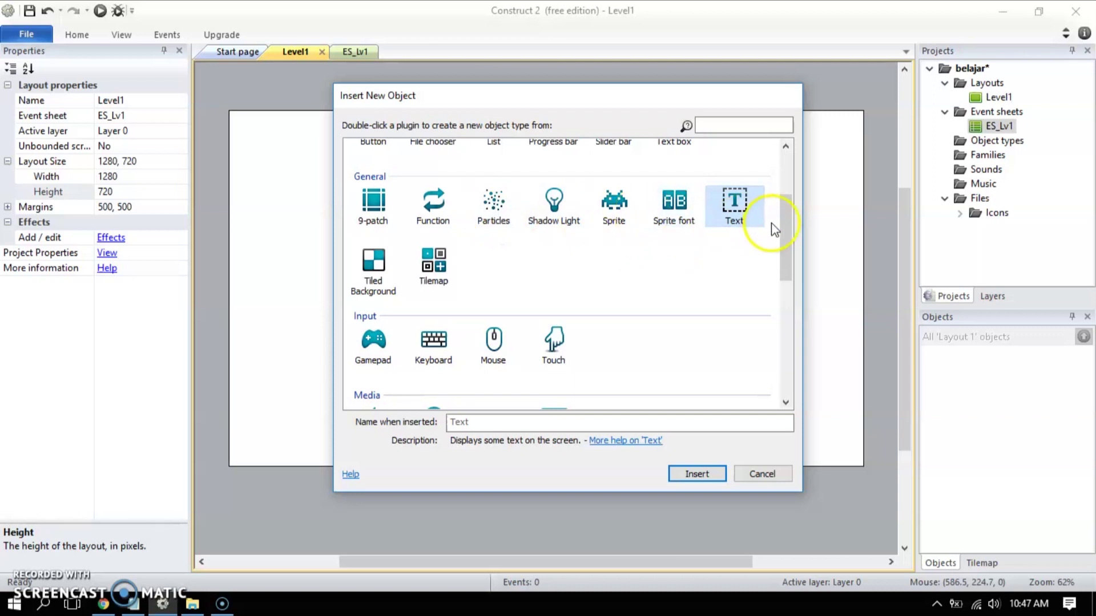
drag(790, 216, 788, 286)
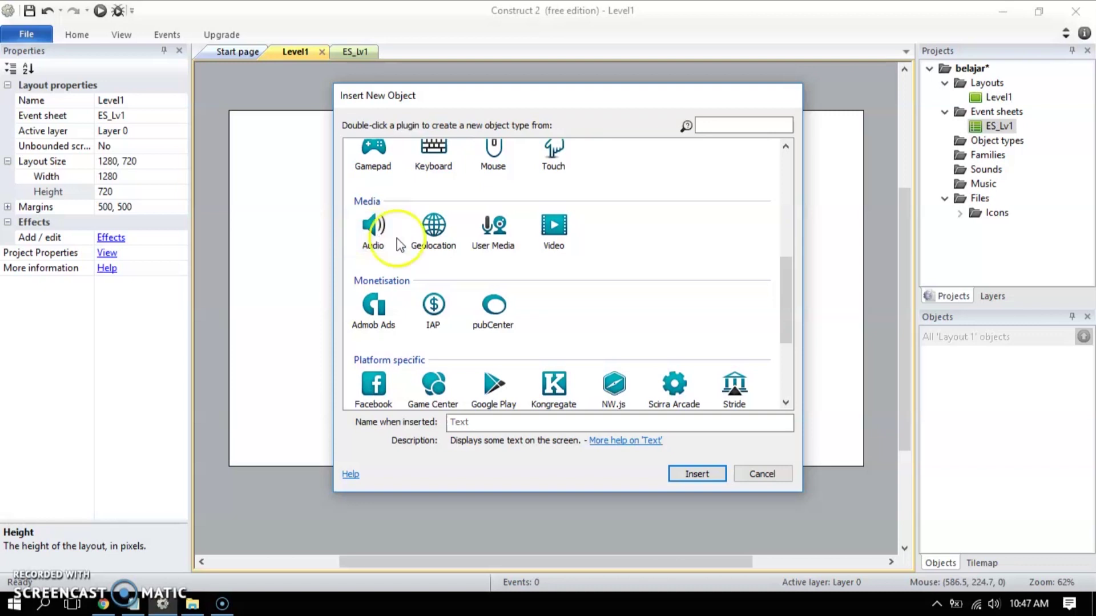
drag(789, 286, 793, 331)
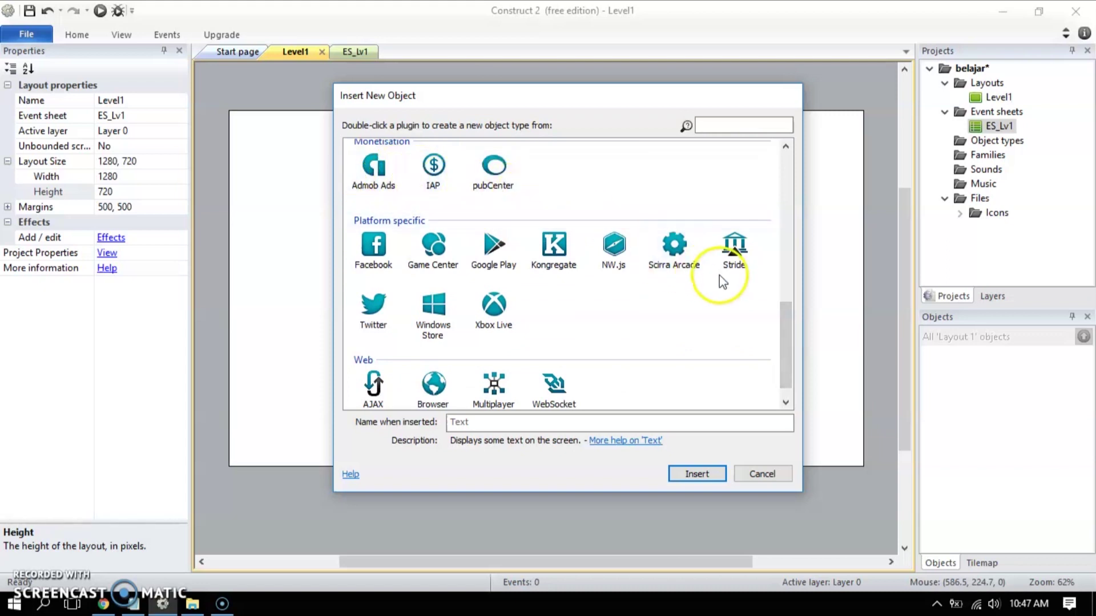
scroll(440, 308, down, 1)
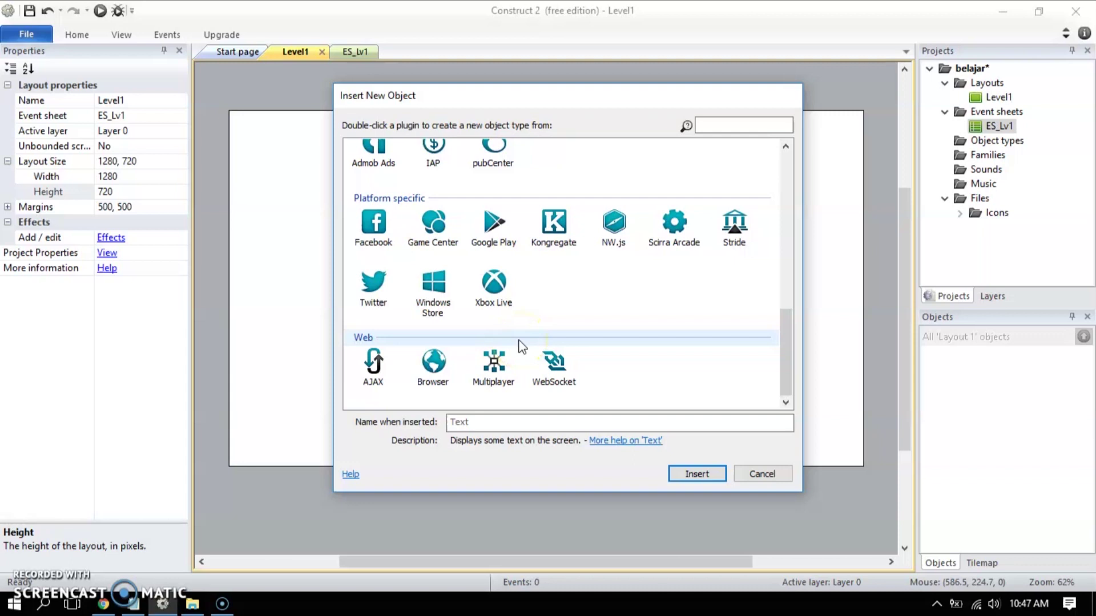
scroll(662, 308, up, 10)
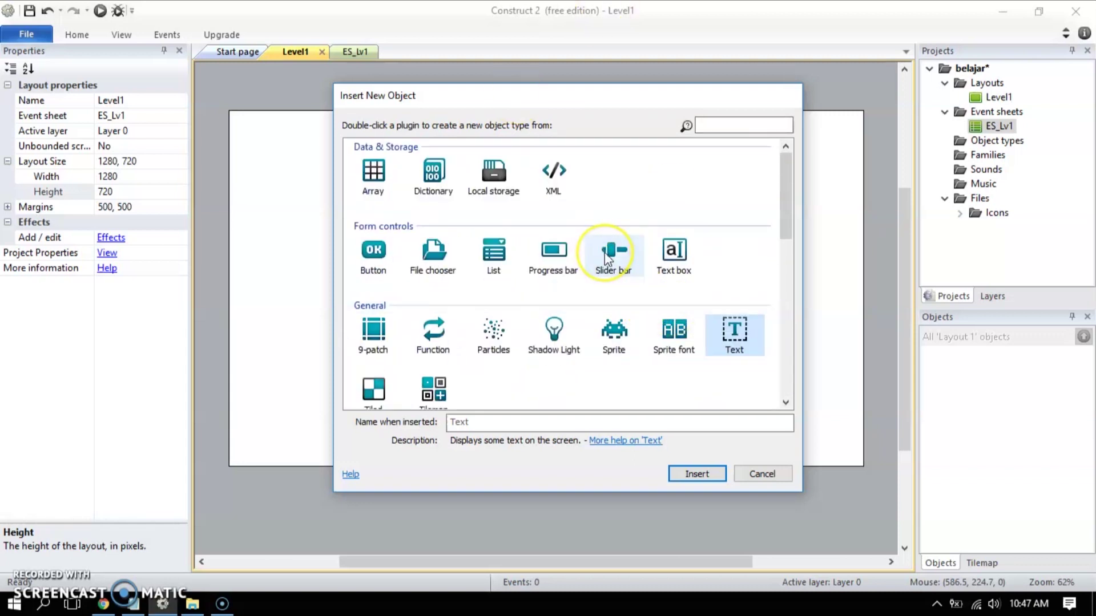
scroll(608, 260, down, 3)
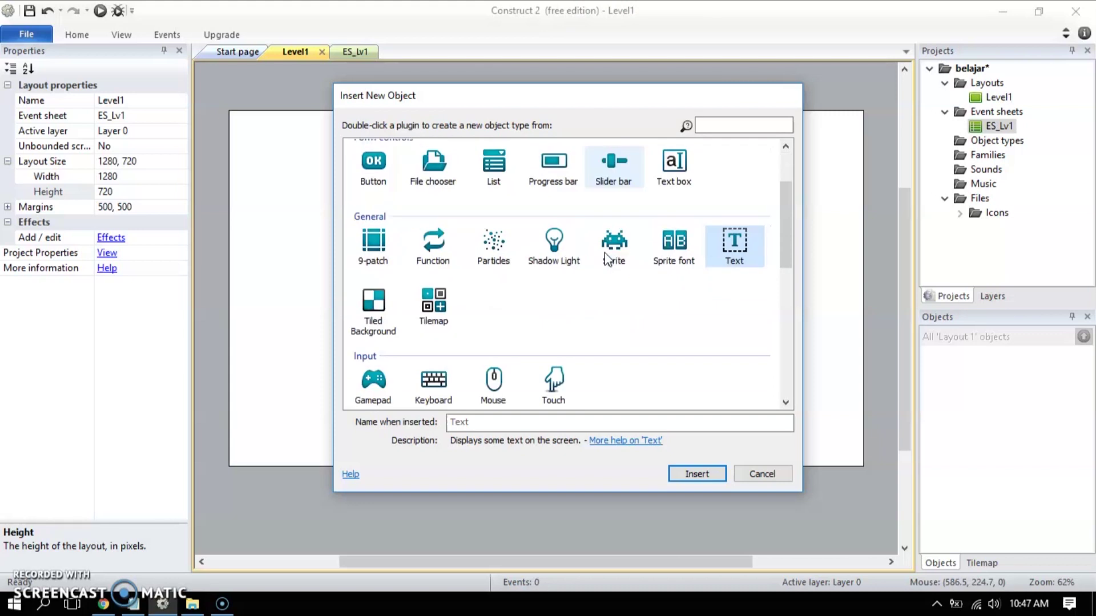
Insert a Tiled Background object named bgrnLv1 into the Level1 layout.
click(379, 311)
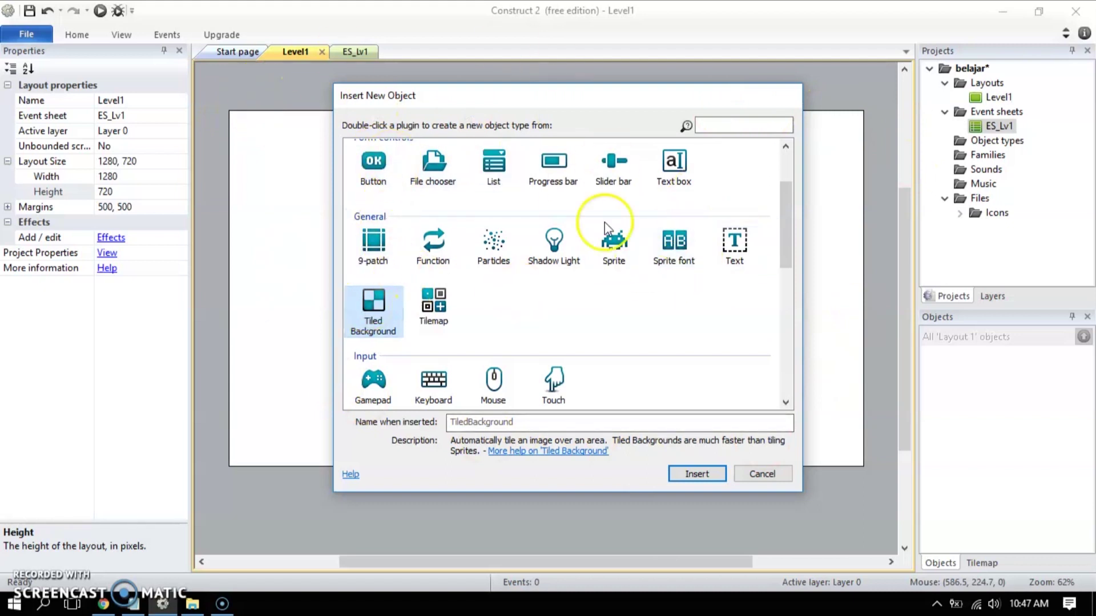
double_click(570, 423)
key(BackSpace)
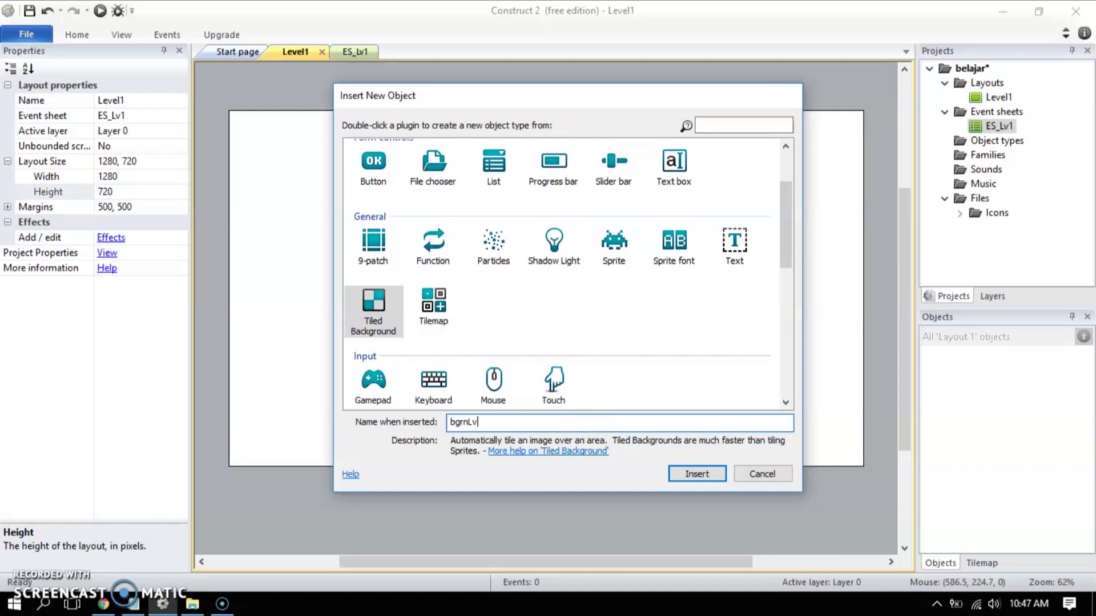
text(bgrnLv1)
click(695, 474)
click(448, 204)
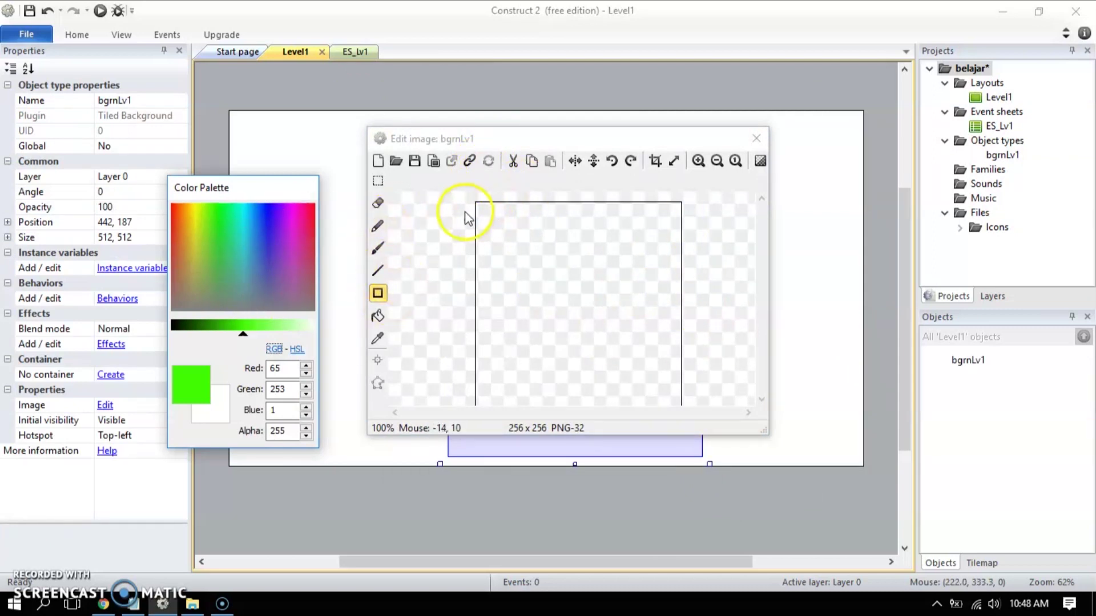
Fill the whole bgrnLv1 image with a turquoise rectangle (RGB 36, 218, 188) and close the image editor.
click(239, 235)
drag(456, 179, 842, 494)
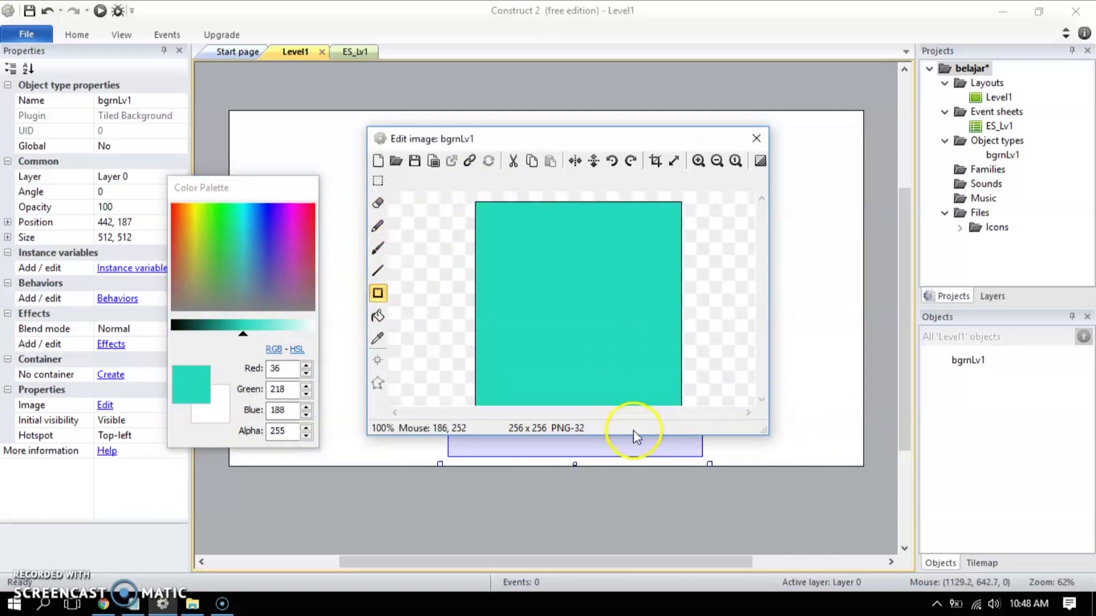
drag(642, 434, 643, 476)
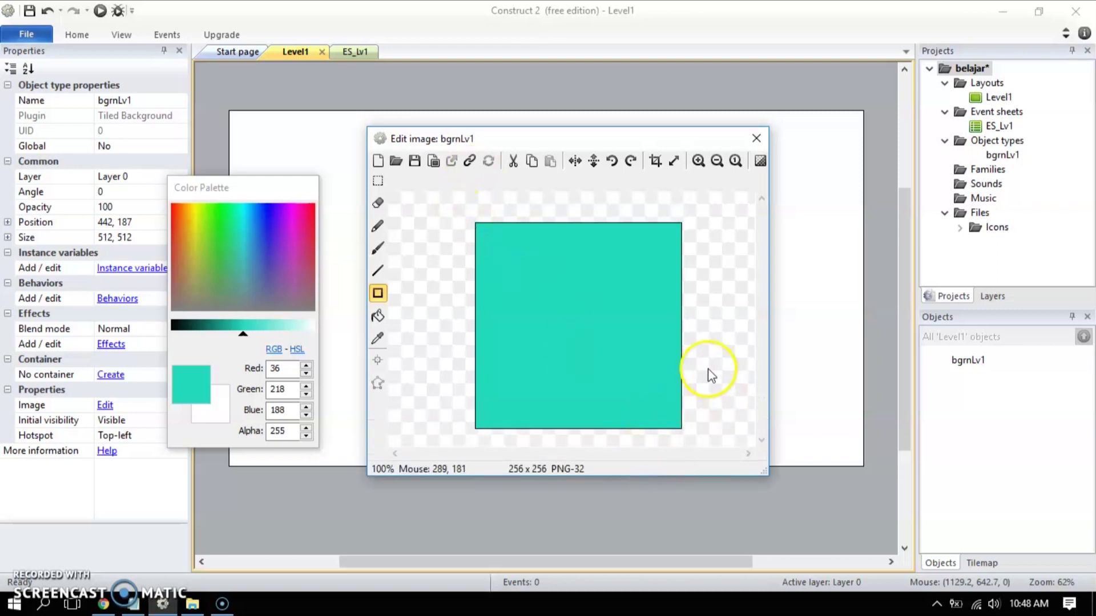
click(756, 138)
Move bgrnLv1 to the layout's upper-left corner and stretch it over the whole layout, about 1281 by 719.
drag(567, 277, 346, 185)
drag(490, 372, 739, 473)
drag(571, 563, 492, 562)
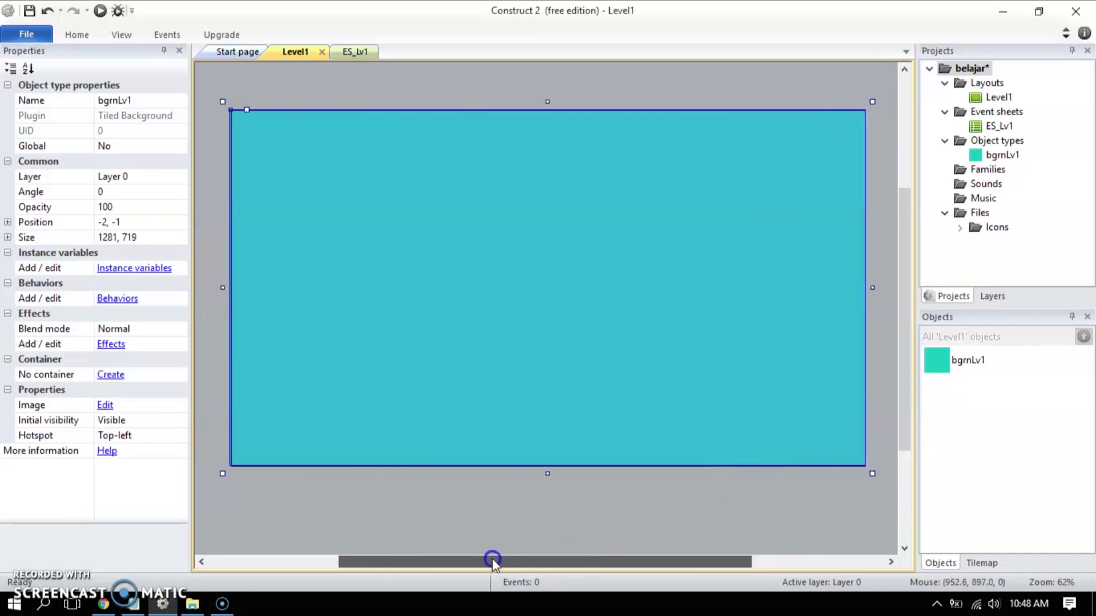
Reopen the bgrnLv1 image for editing and browse for an image file in D:\Project\Training\Game Development\Asset Game.
double_click(494, 249)
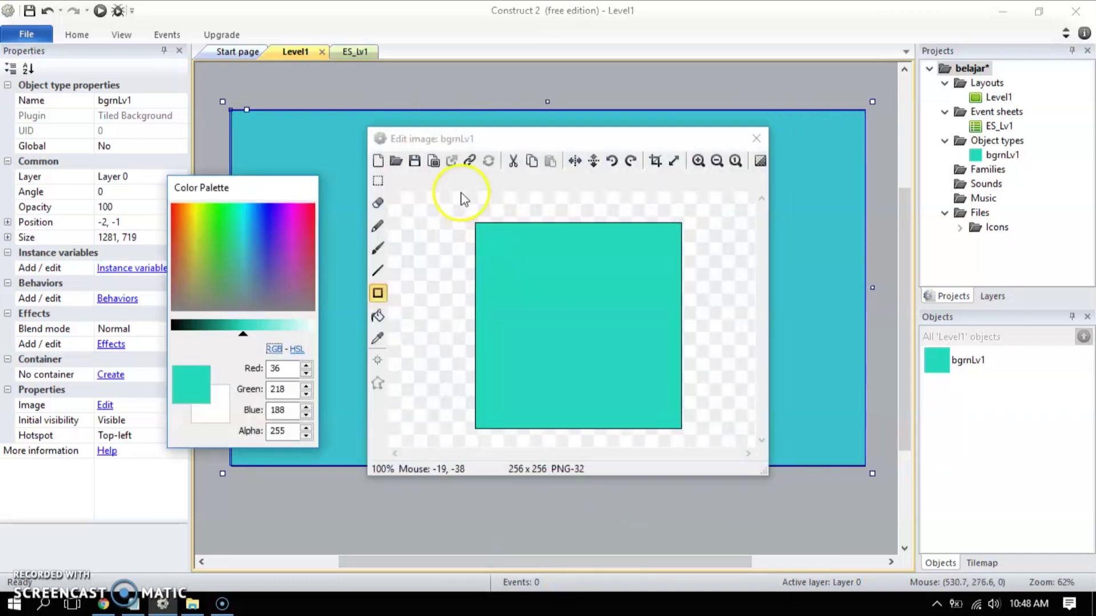
click(398, 162)
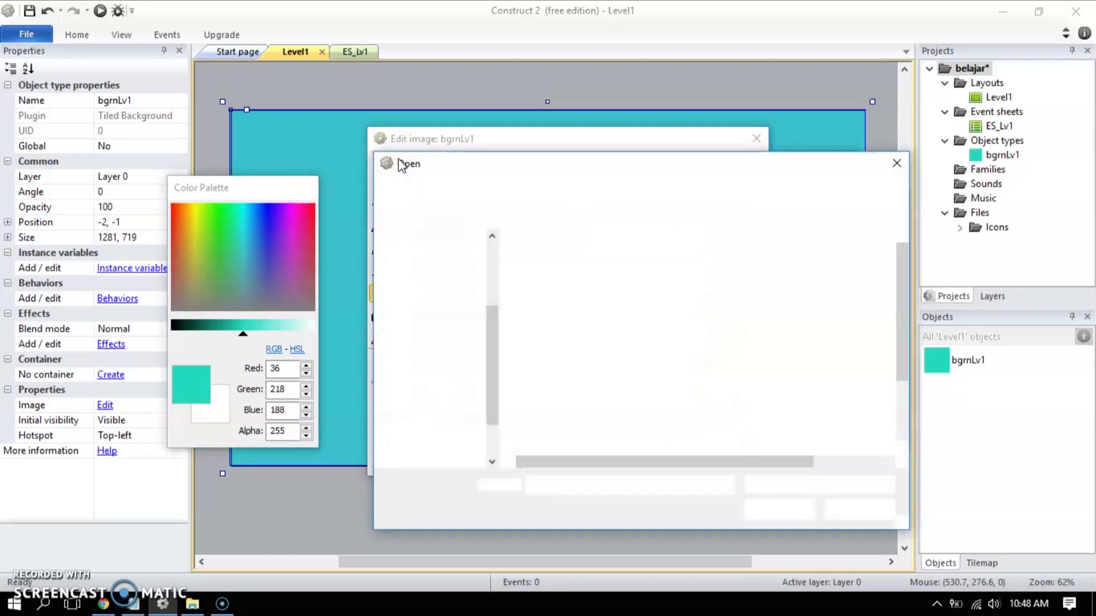
drag(490, 365, 495, 410)
click(445, 424)
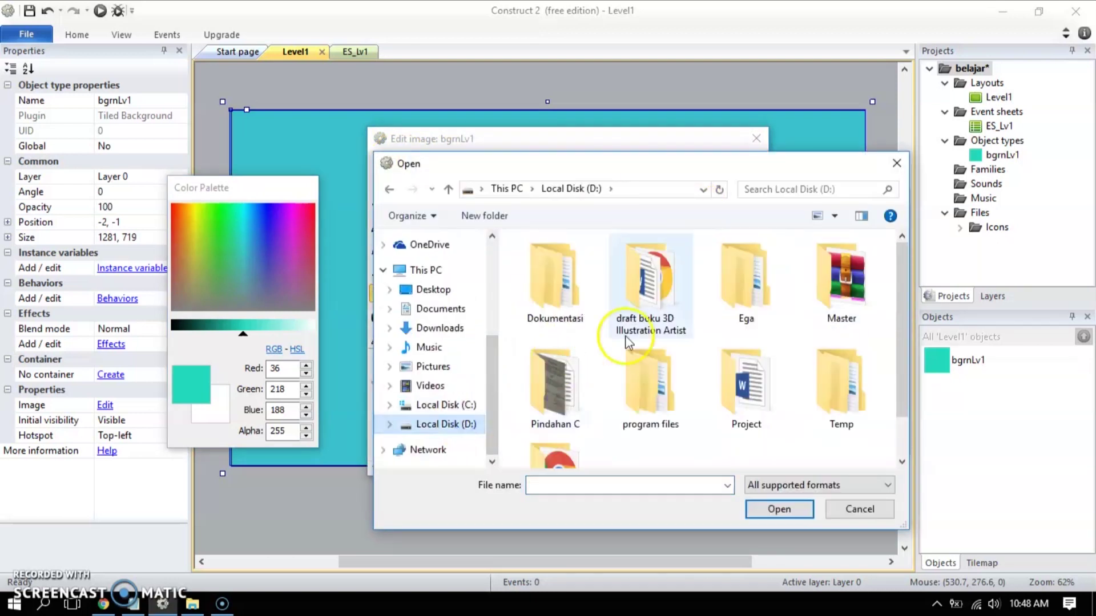
scroll(768, 394, down, 1)
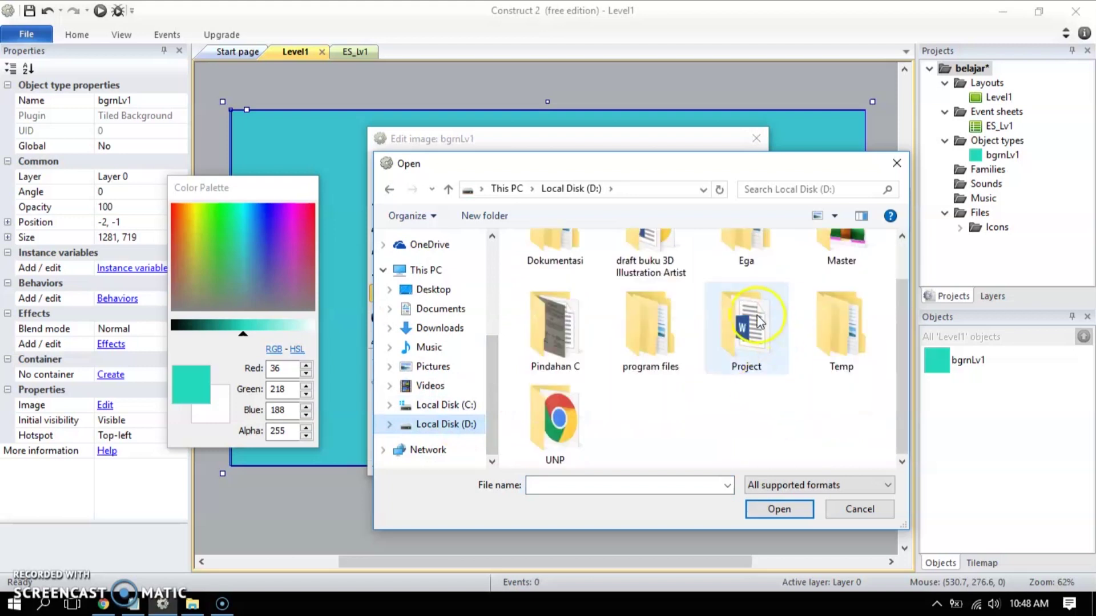
double_click(748, 331)
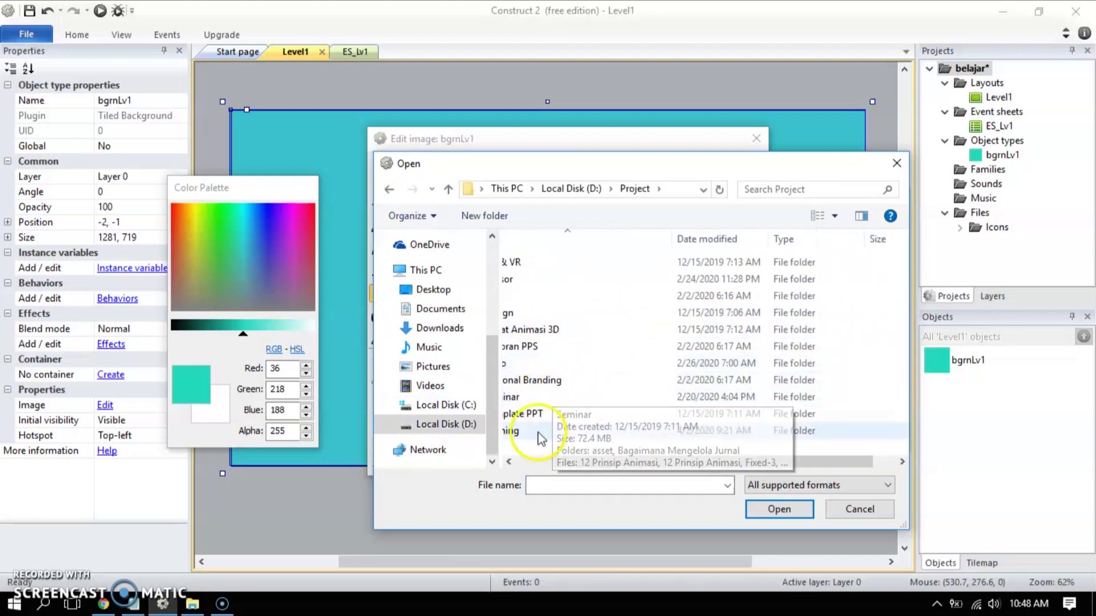
double_click(547, 410)
double_click(595, 278)
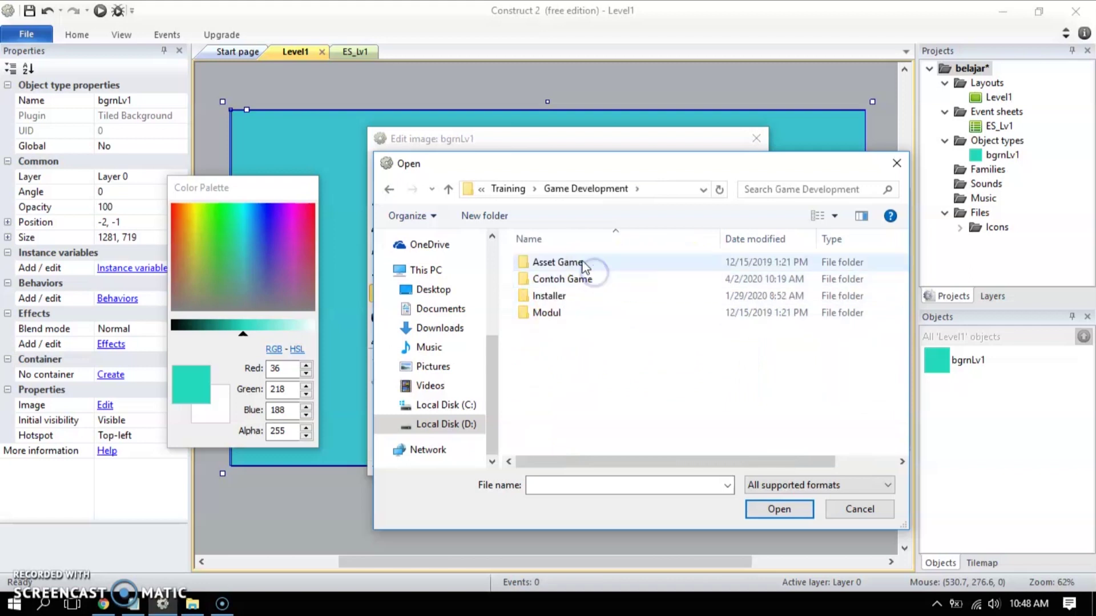
double_click(569, 262)
Load the 000 landscape picture as the bgrnLv1 image.
drag(899, 257, 915, 315)
click(765, 322)
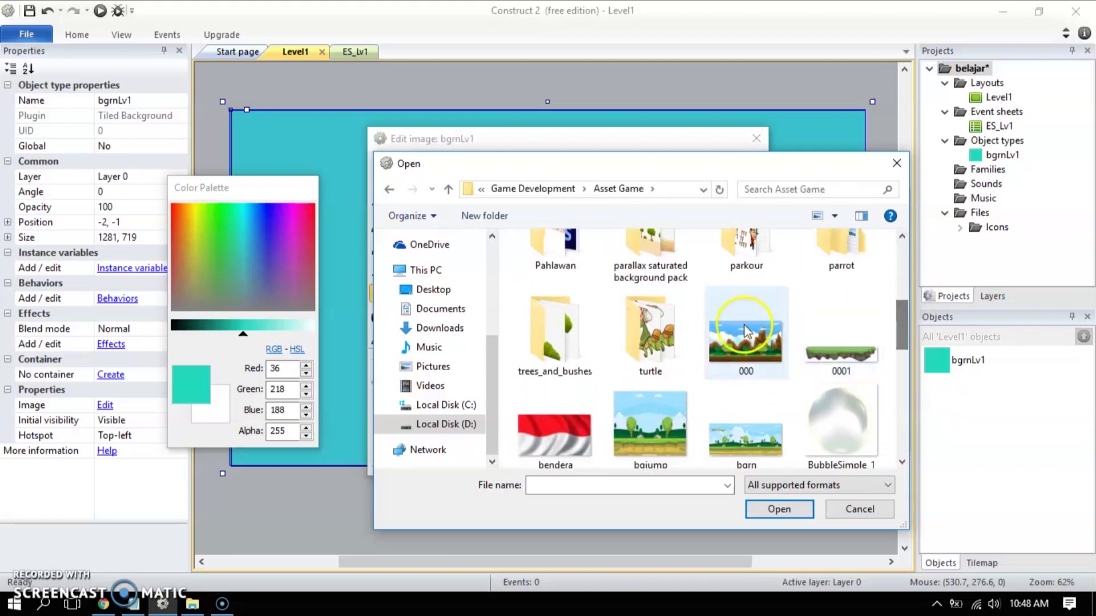
click(787, 506)
click(786, 507)
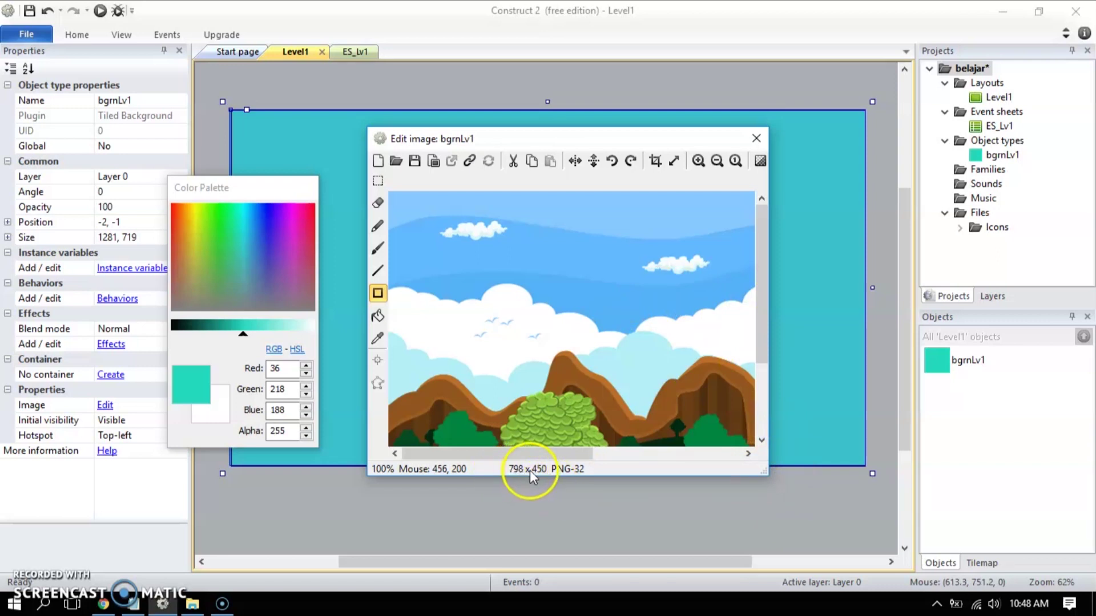
Resize the bgrnLv1 image canvas to 1280 by 720 pixels with the picture stretched, and close the image editor.
drag(765, 473, 728, 460)
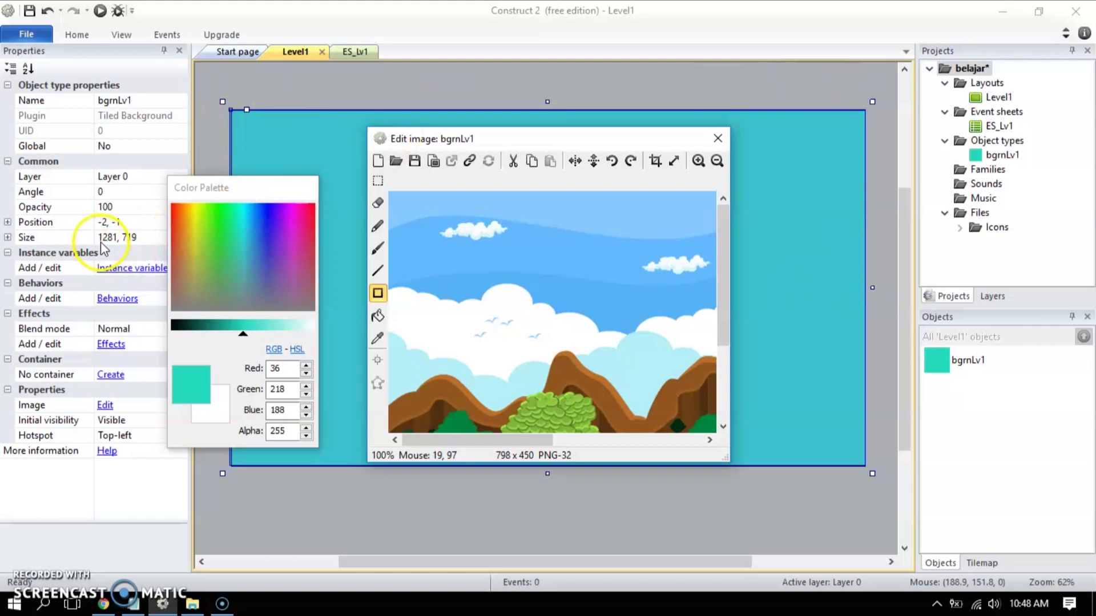
click(674, 161)
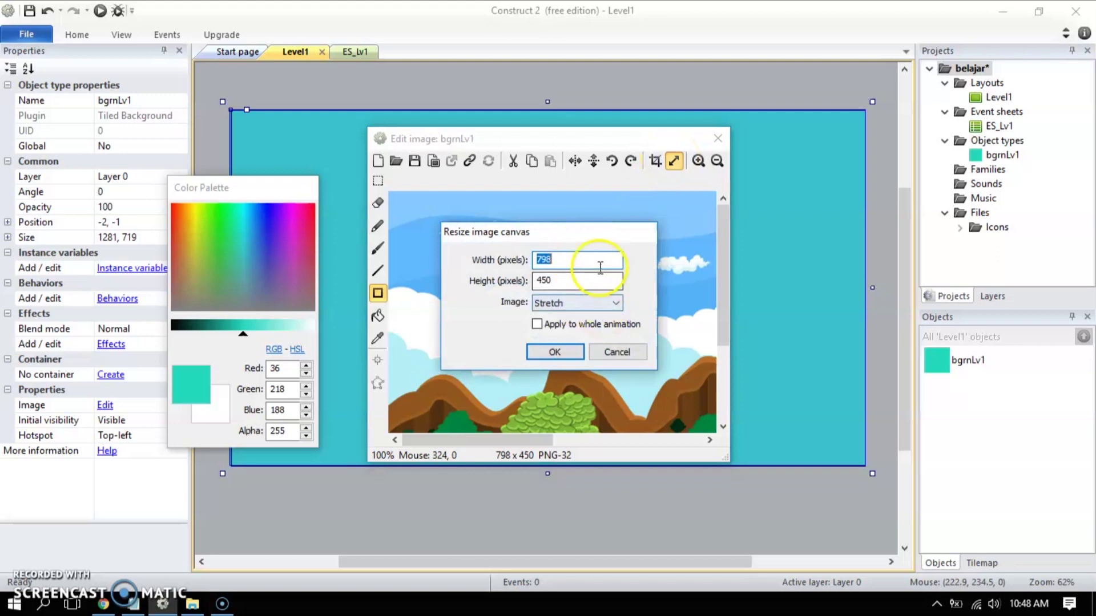
key(Tab)
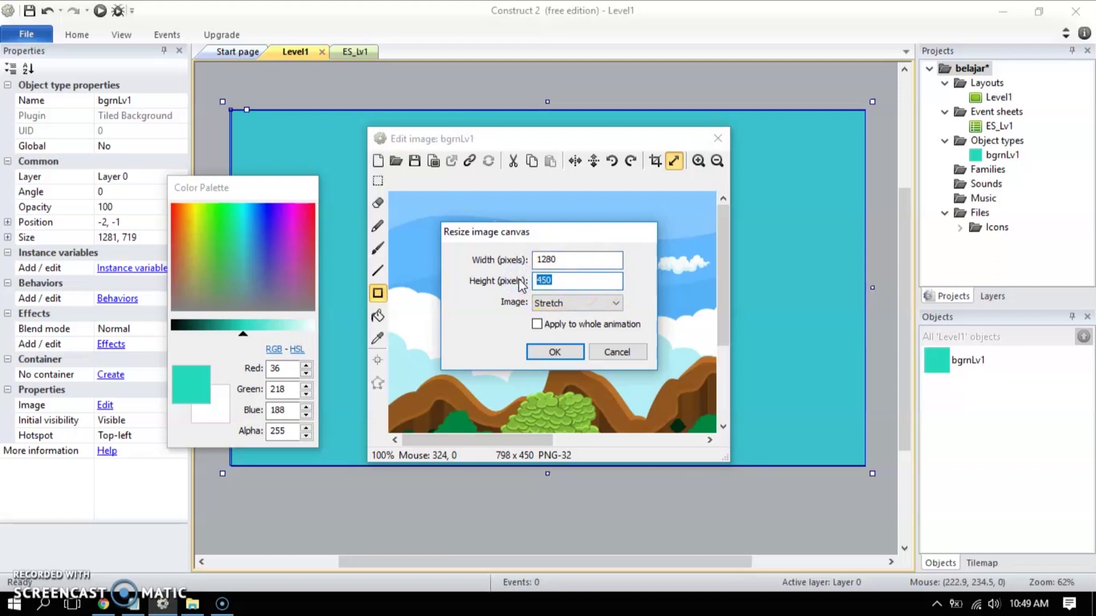
click(554, 352)
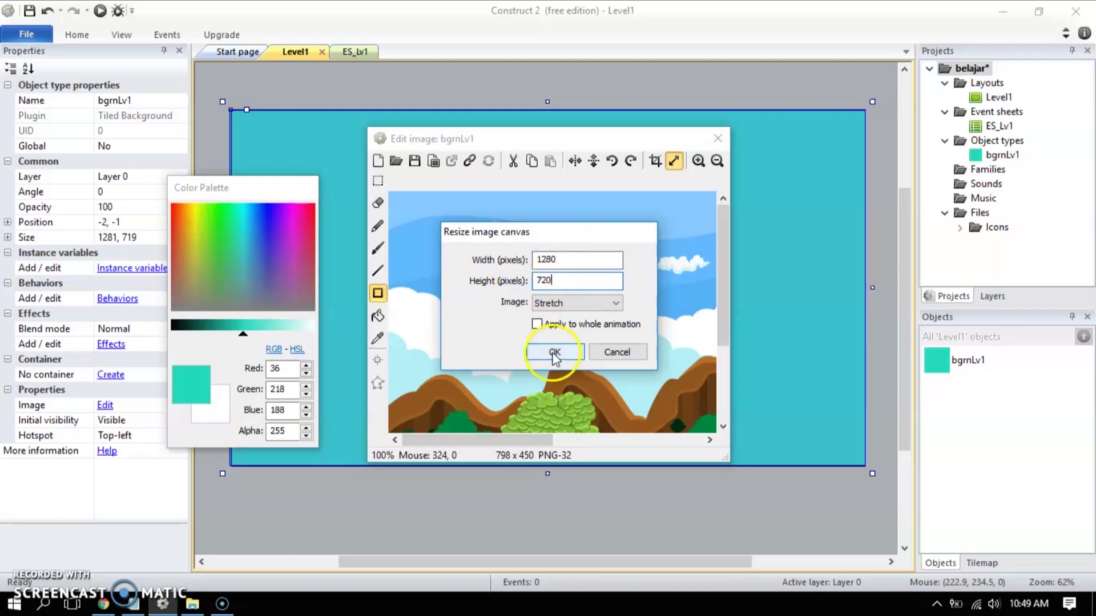
click(718, 138)
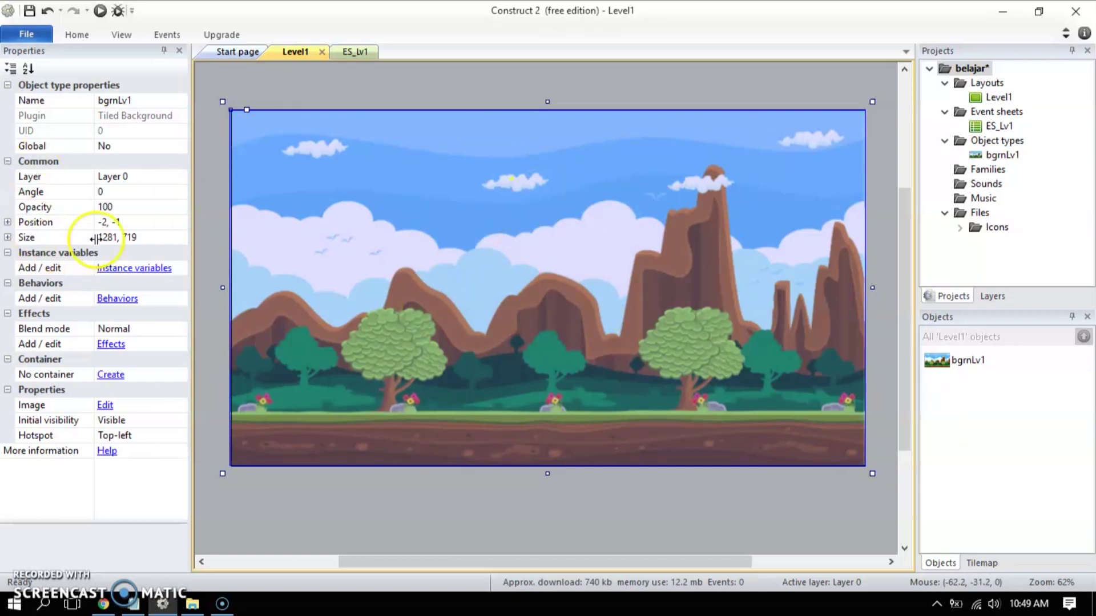
Set the size of the bgrnLv1 object to a width of 1280 and a height of 720.
click(8, 237)
click(128, 255)
click(154, 252)
key(BackSpace)
click(121, 266)
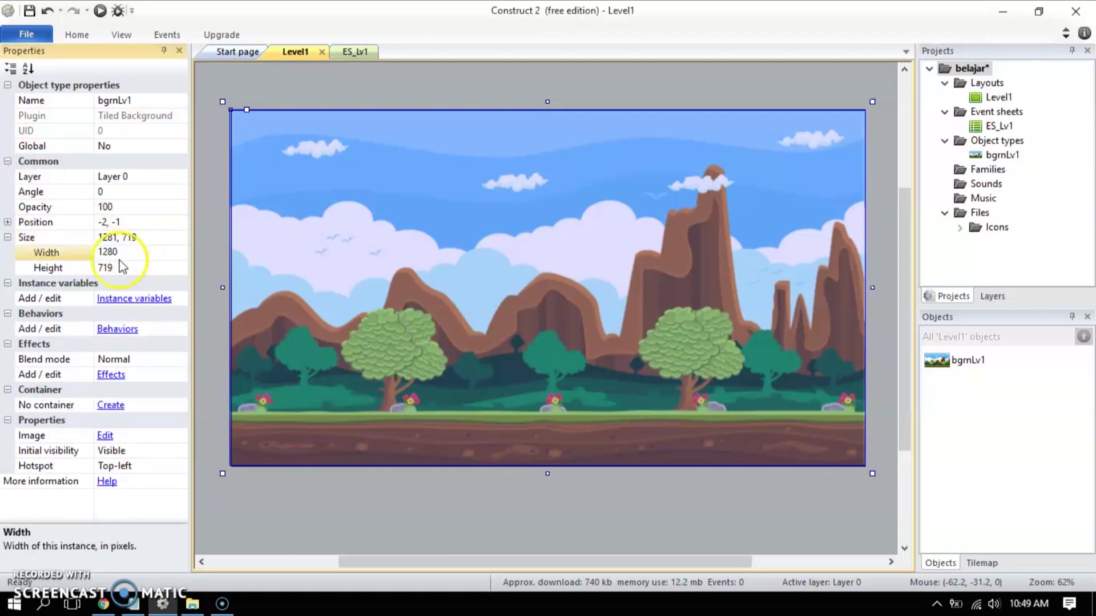
click(121, 266)
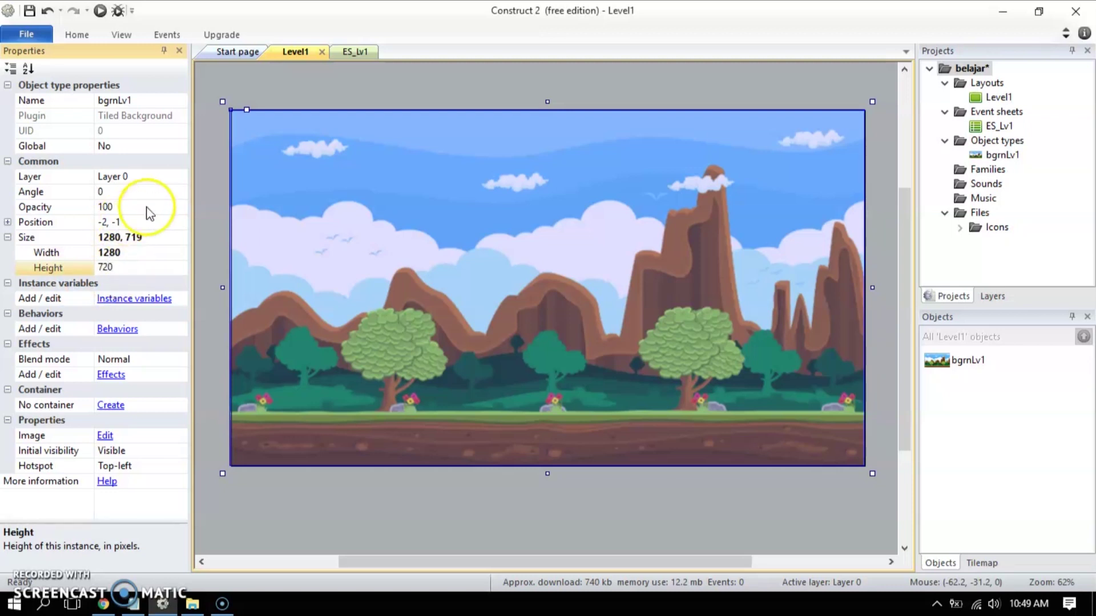
Set the bgrnLv1 position to X 0 and Y 0, and deselect the background.
click(7, 222)
click(131, 242)
text(0)
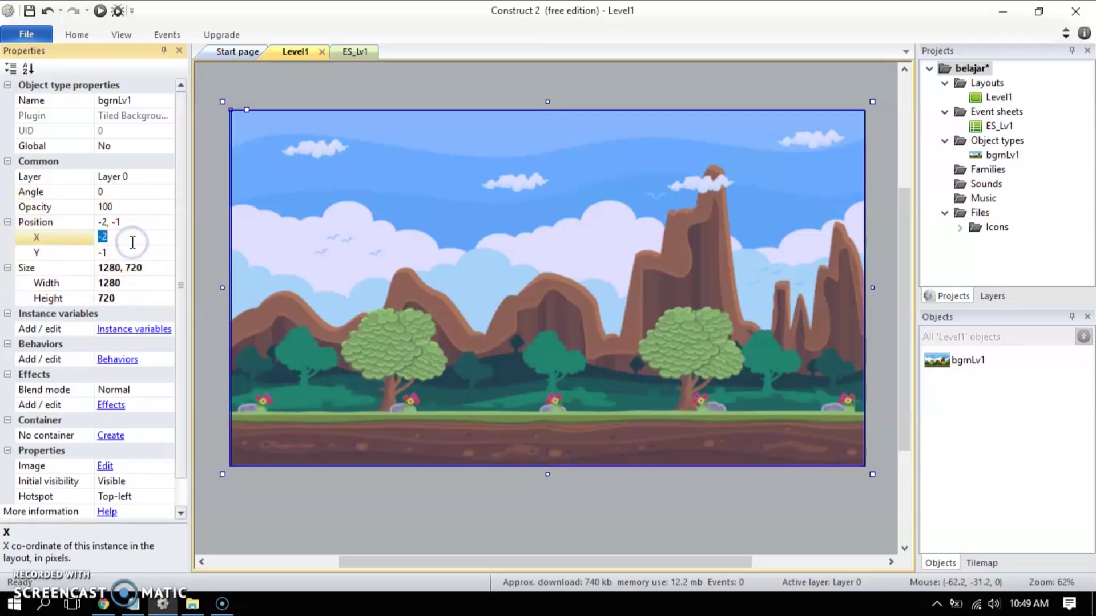
click(117, 251)
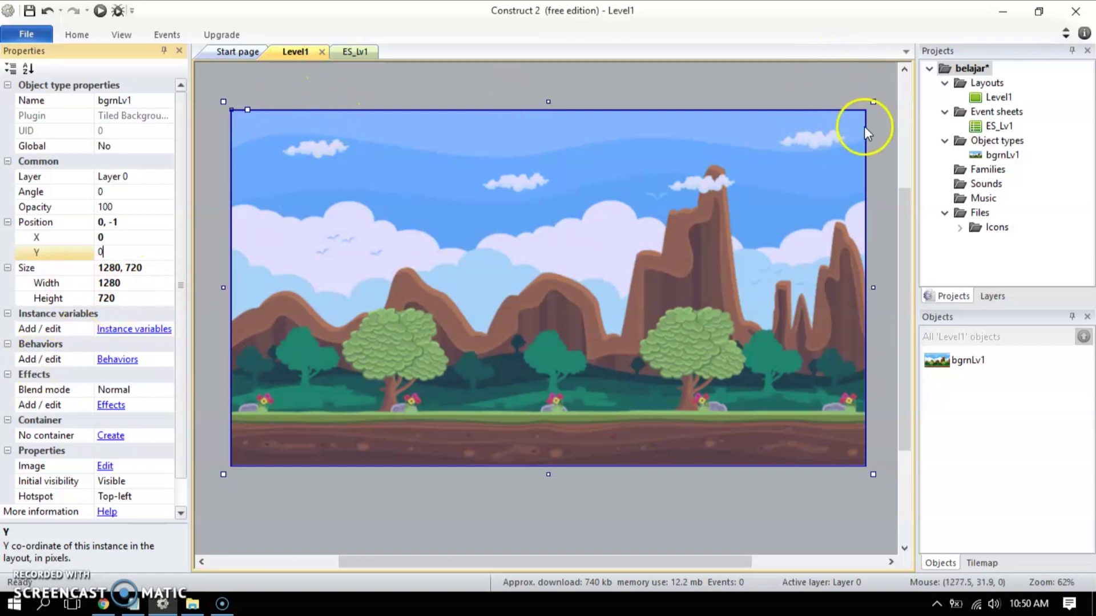
click(882, 101)
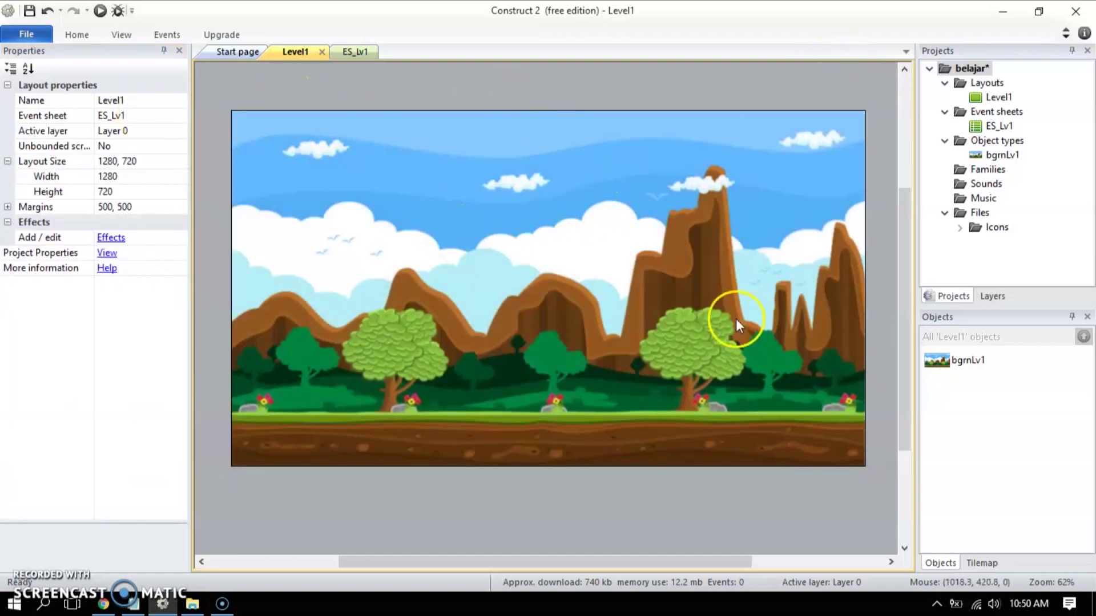
Insert a new Sprite object named player into the Level1 layout.
scroll(712, 296, down, 3)
scroll(474, 319, up, 5)
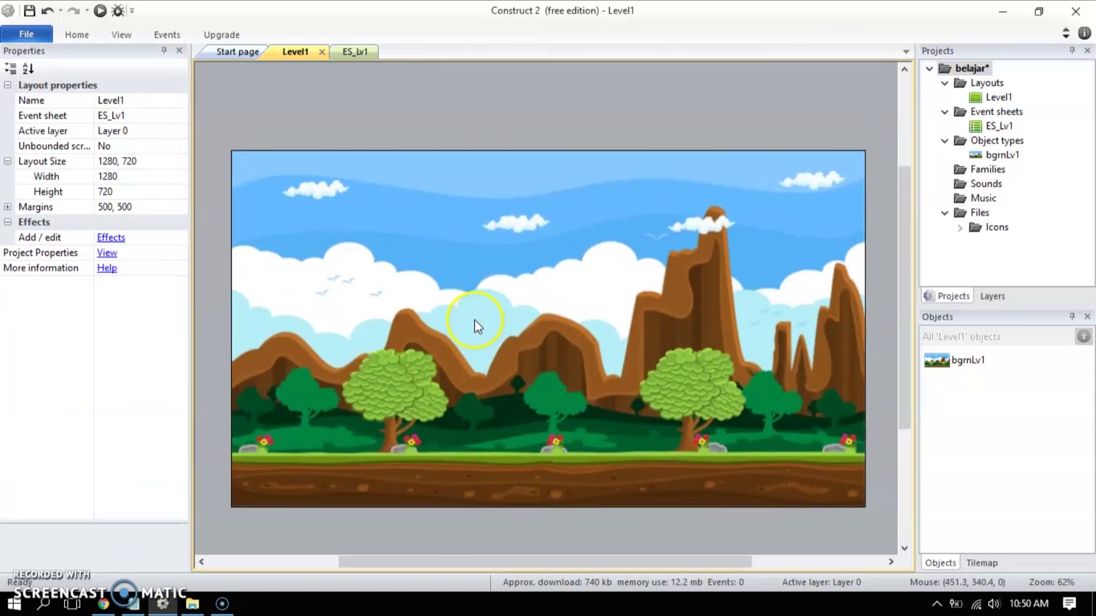
scroll(499, 231, down, 1)
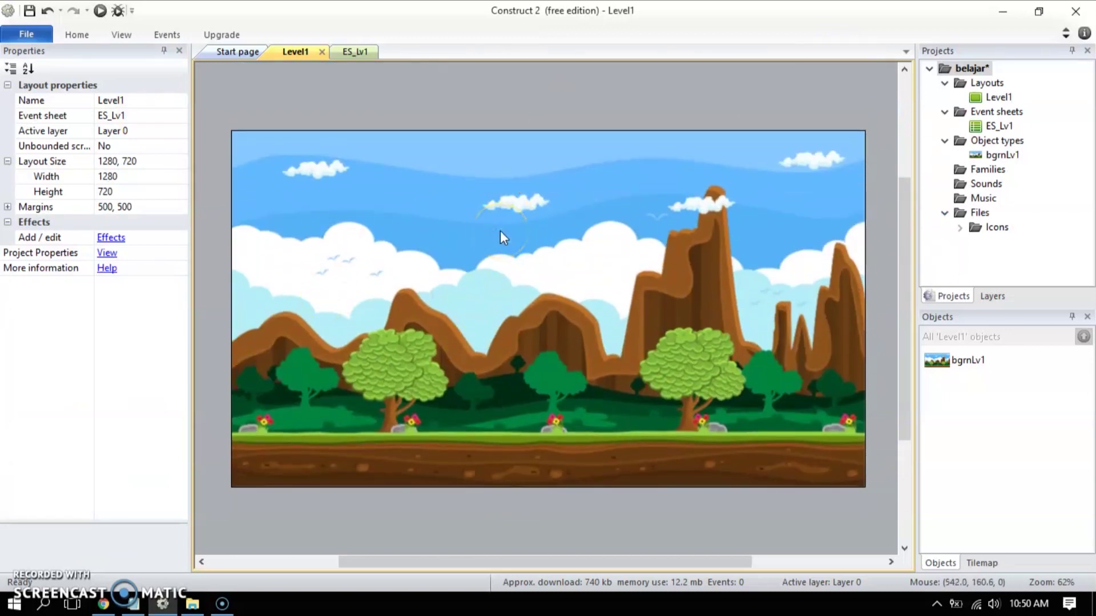
right_click(500, 230)
click(547, 237)
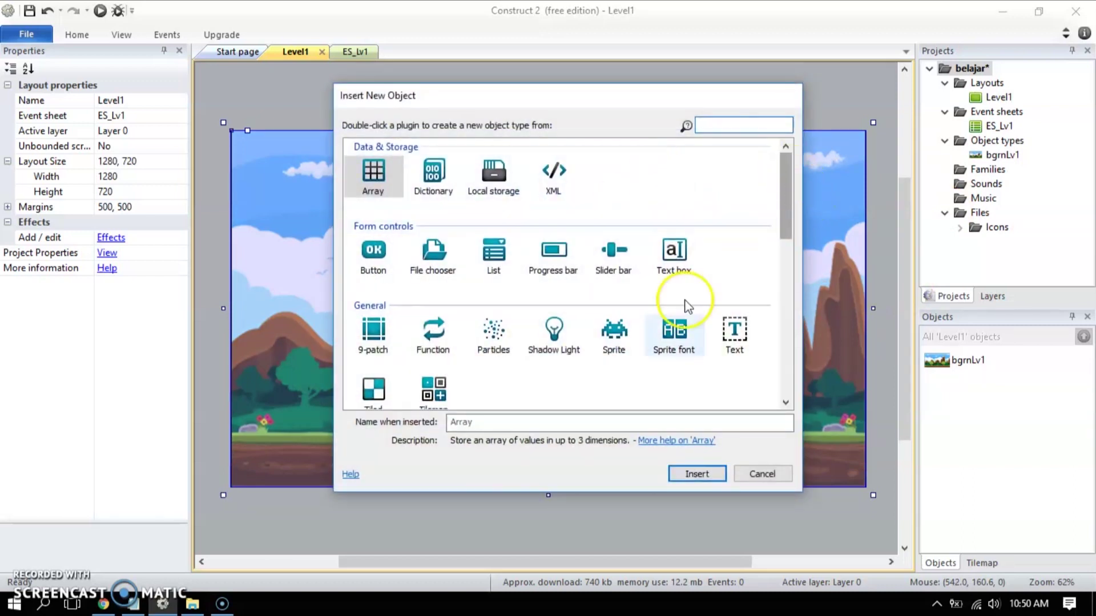
click(612, 327)
click(600, 422)
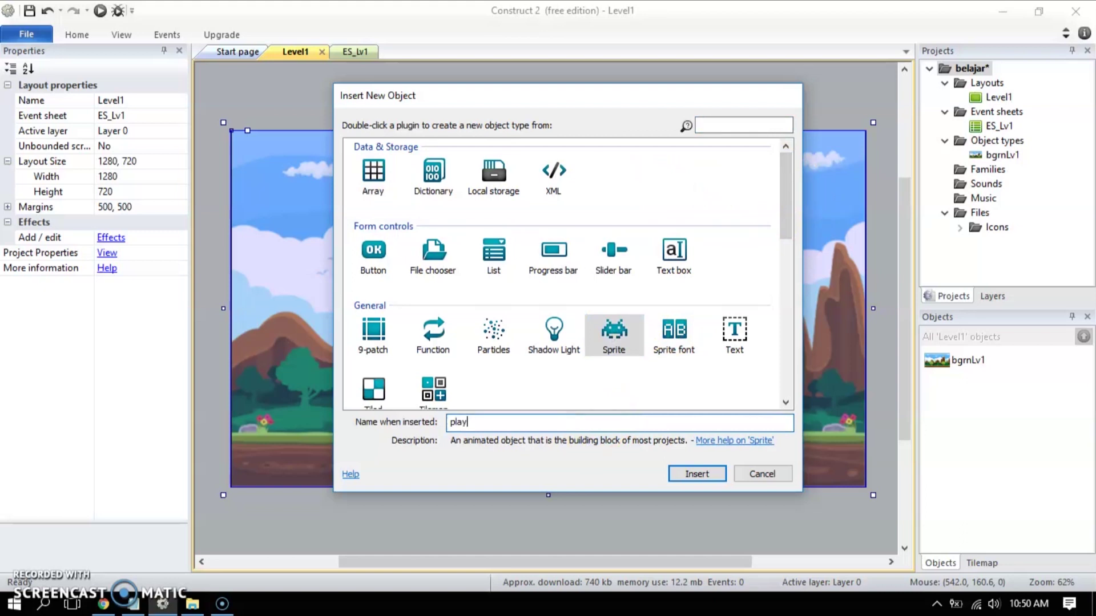
click(708, 474)
click(443, 261)
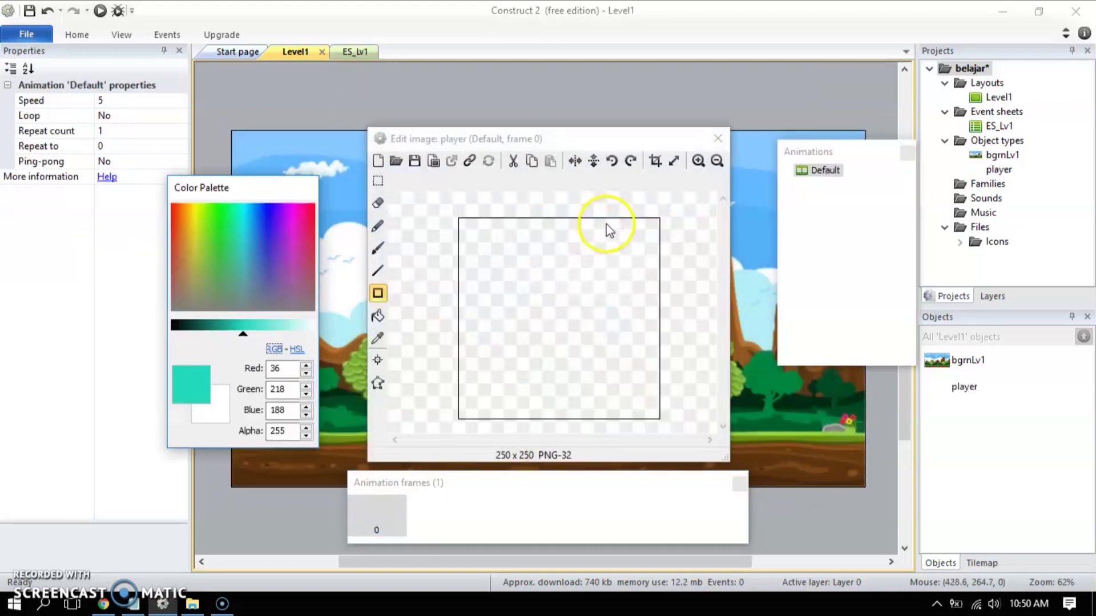
Load image 000 from the Fat folder as the player sprite's first frame and close the image editor.
click(396, 162)
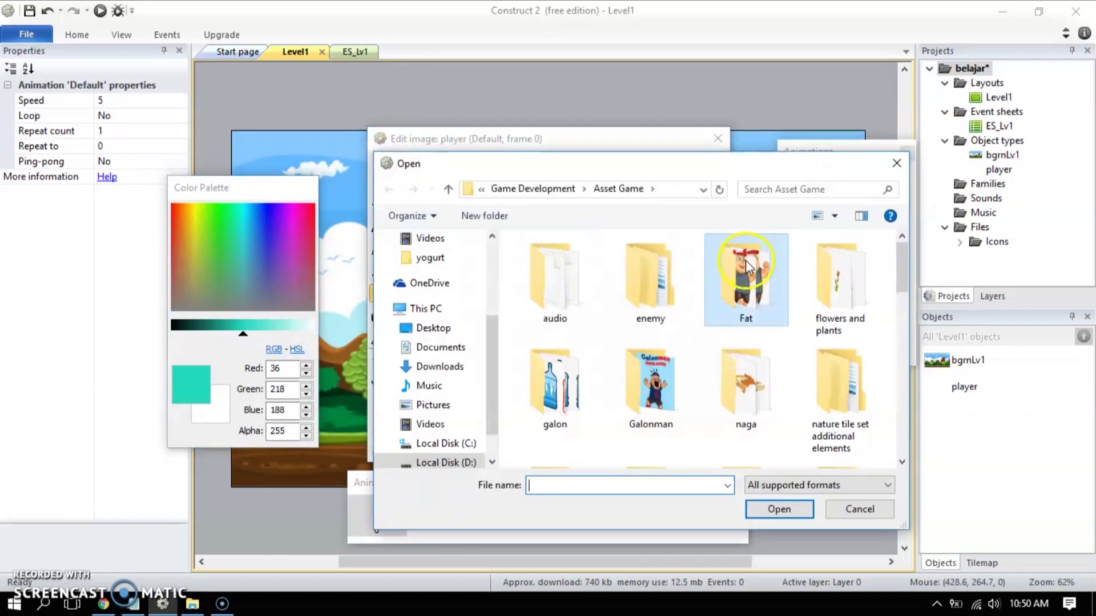
double_click(745, 276)
click(566, 279)
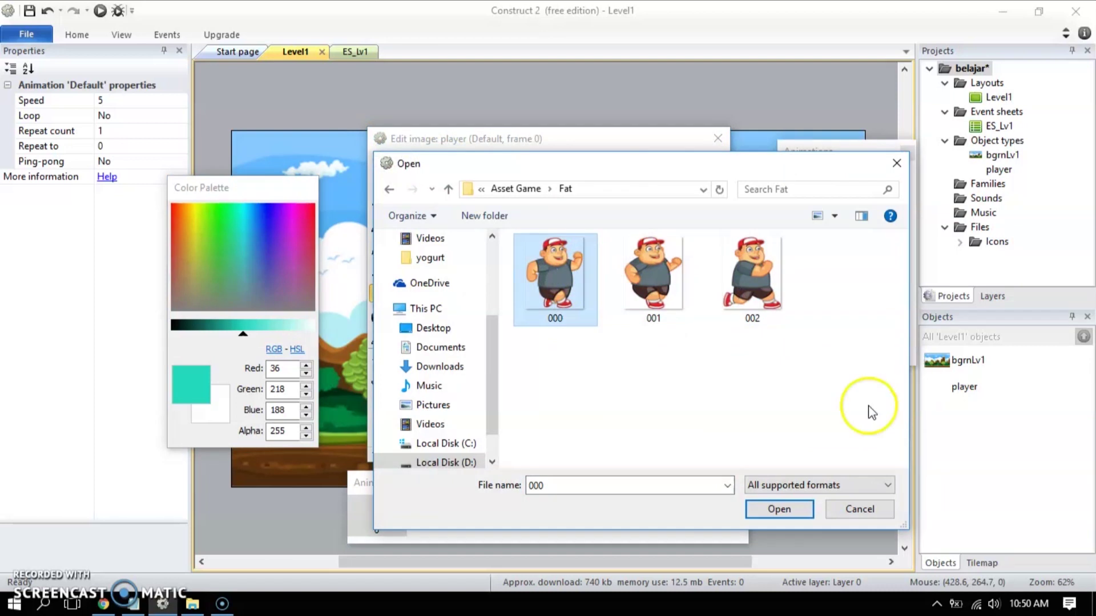
click(785, 510)
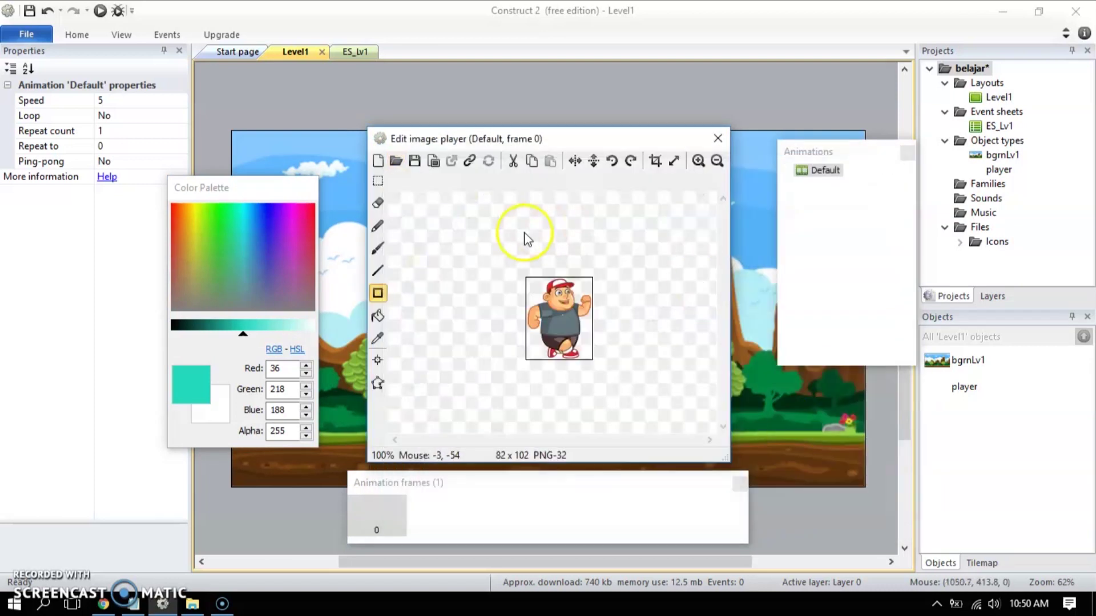
click(718, 139)
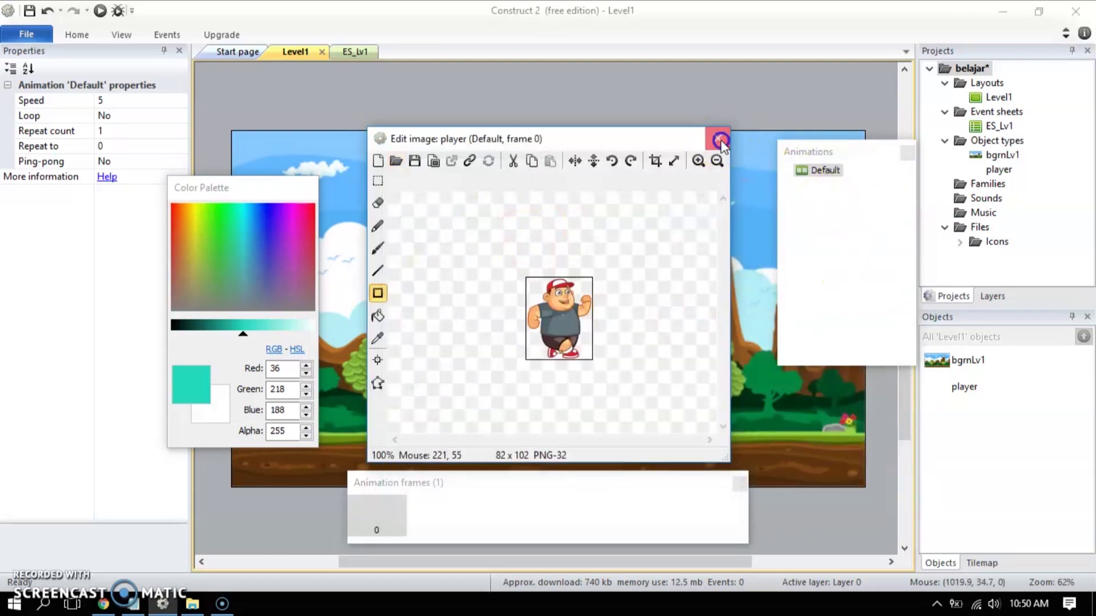
Move the player sprite onto the grass near the layout's lower-left corner, at about 88, 559.
click(444, 251)
drag(444, 251, 262, 394)
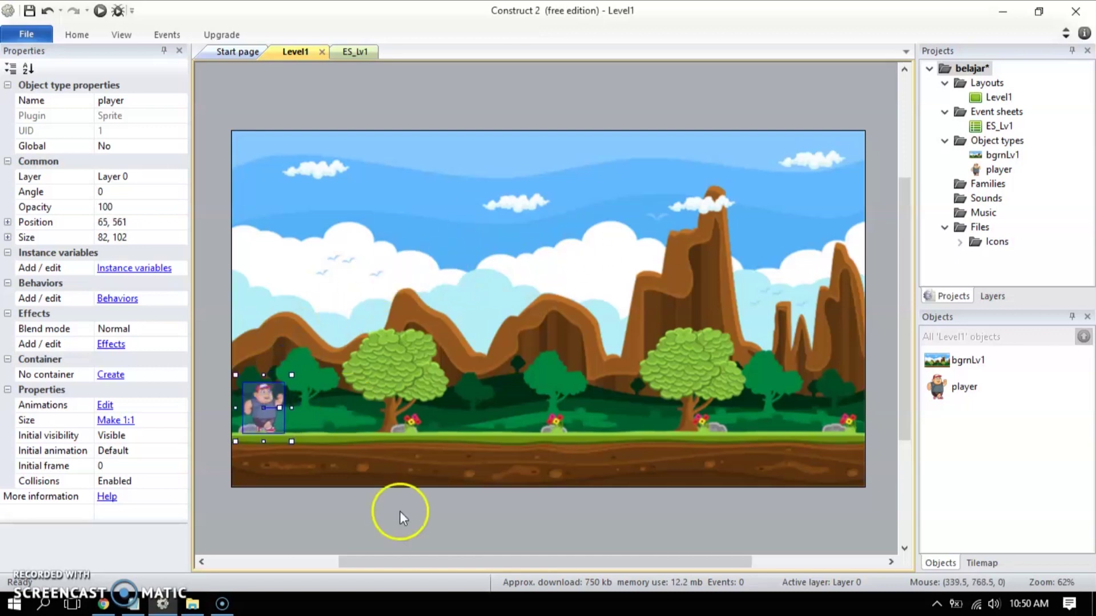
click(421, 517)
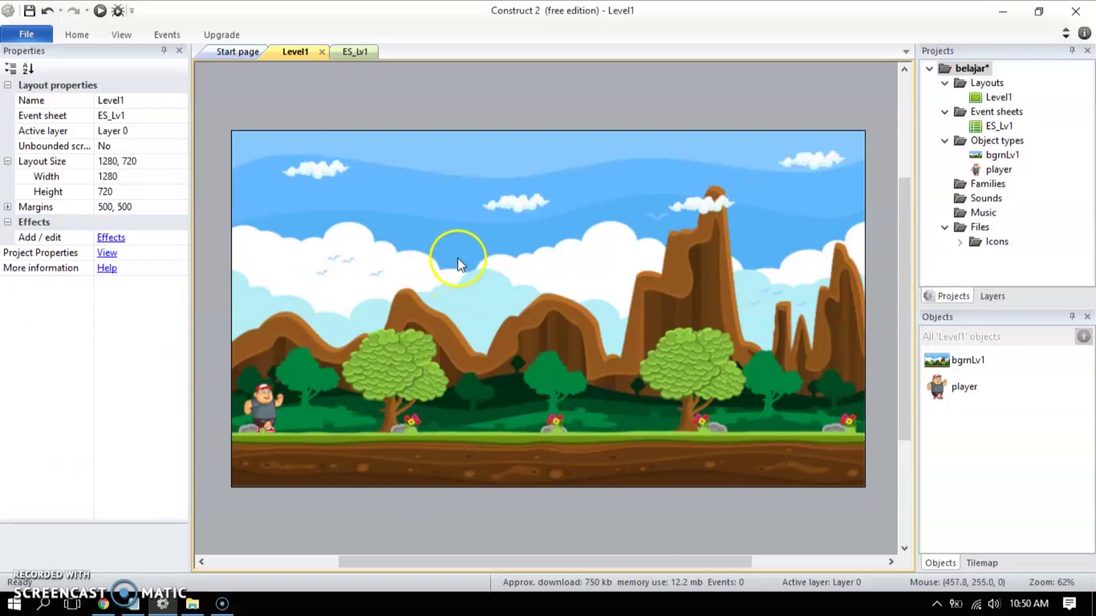
click(255, 405)
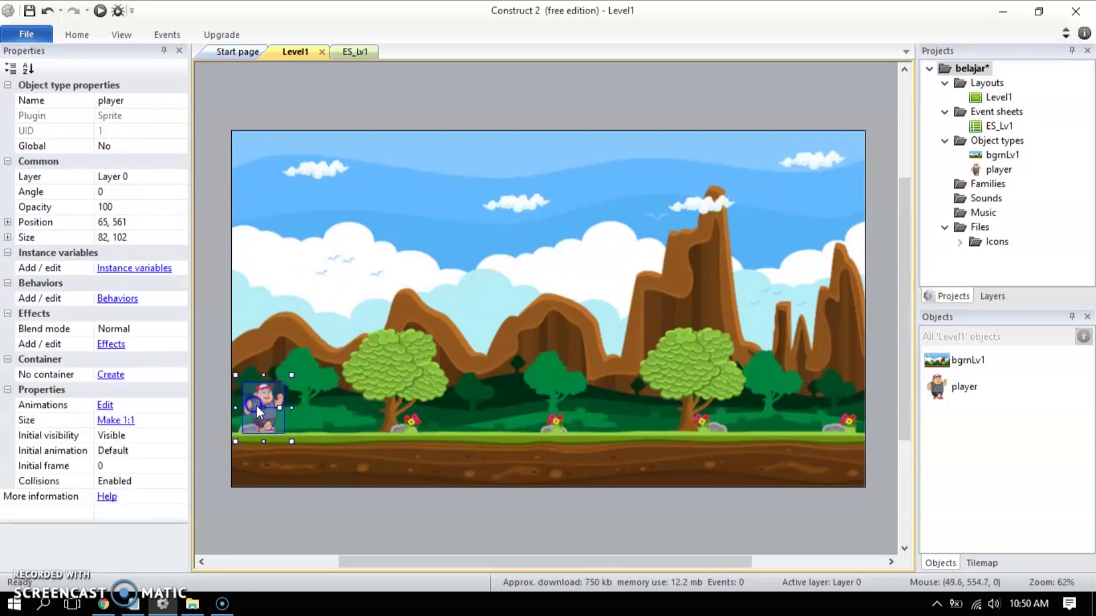
drag(279, 395, 272, 393)
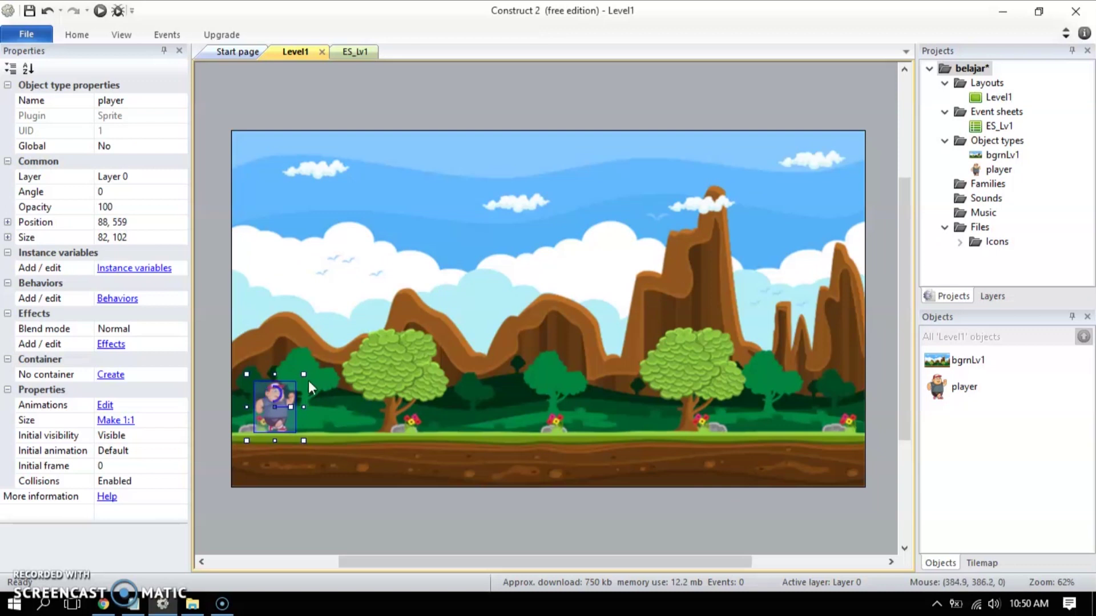
Insert a new Sprite object named batuPijakan into the Level1 layout.
right_click(471, 244)
click(528, 251)
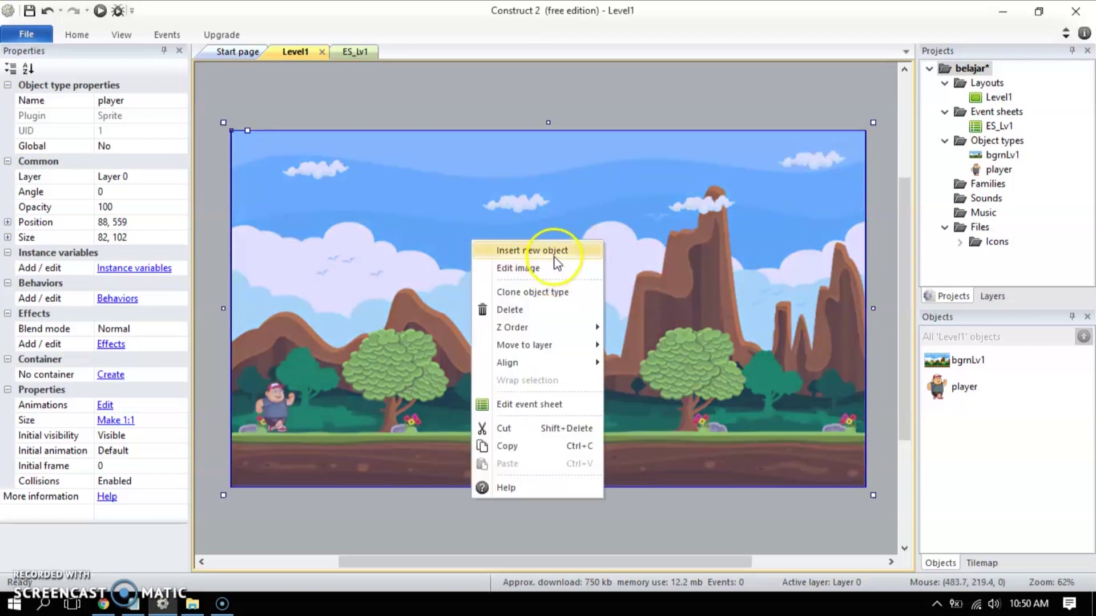
click(613, 336)
double_click(515, 420)
key(BackSpace)
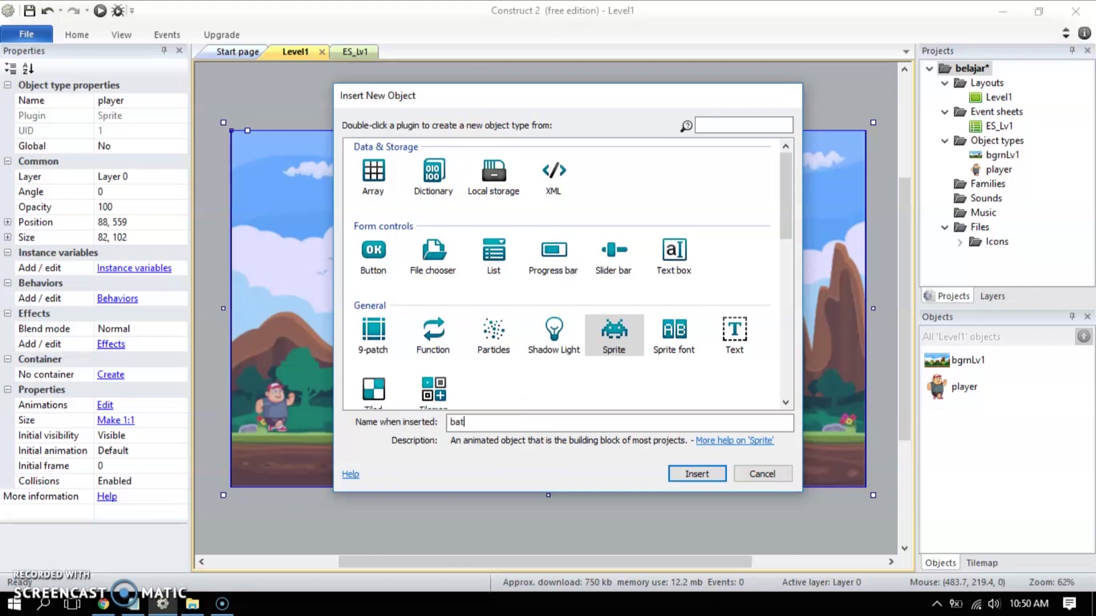
click(702, 477)
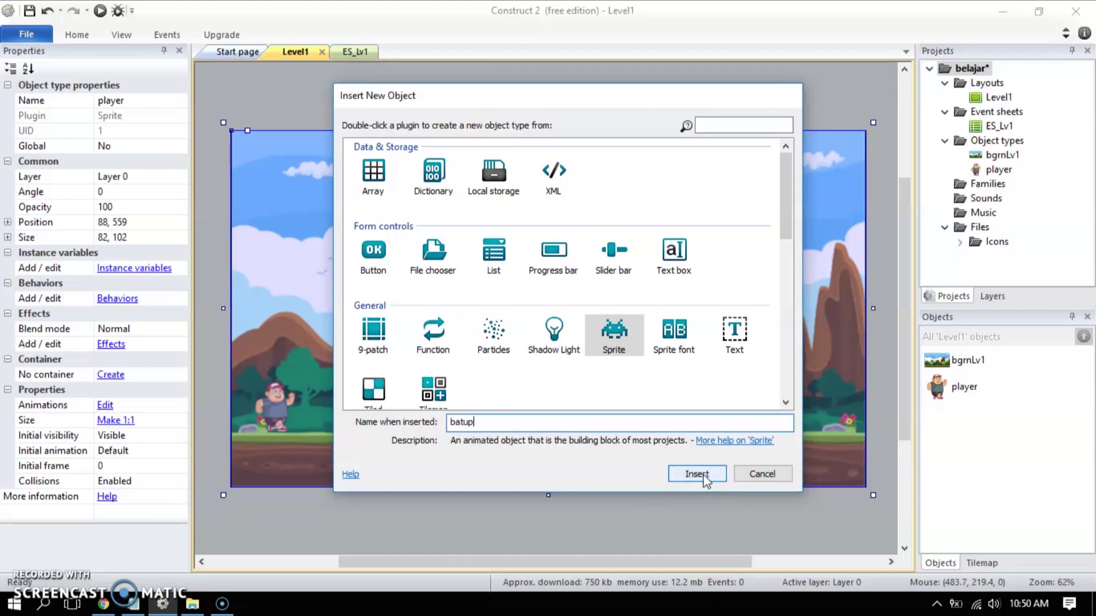
click(701, 475)
click(556, 235)
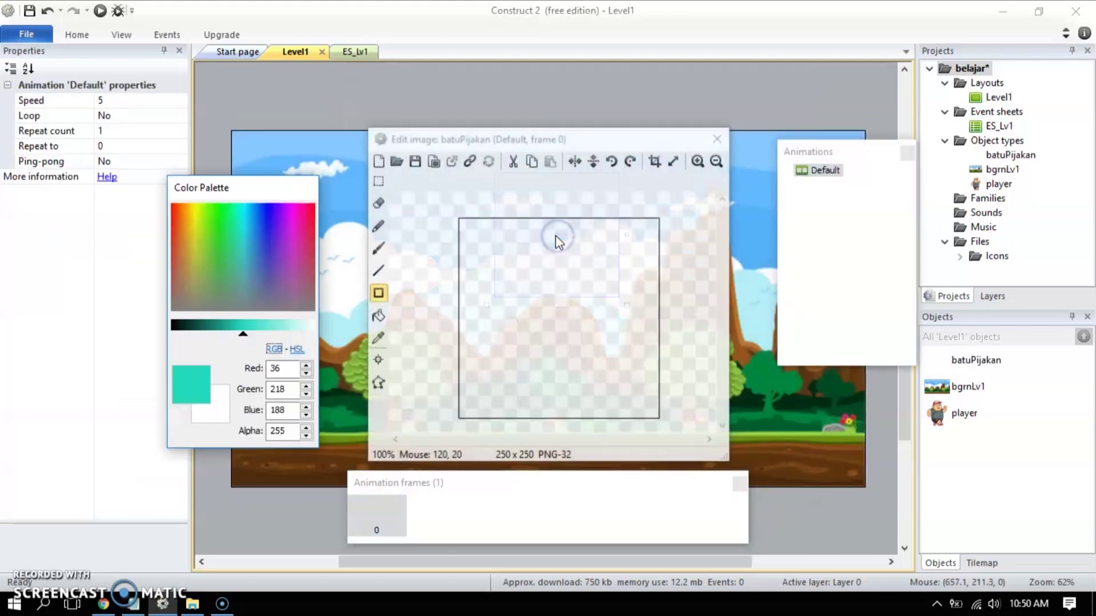
Load the 0001 grassy platform picture from the Asset Game folder as the batuPijakan image and close the image editor.
click(396, 161)
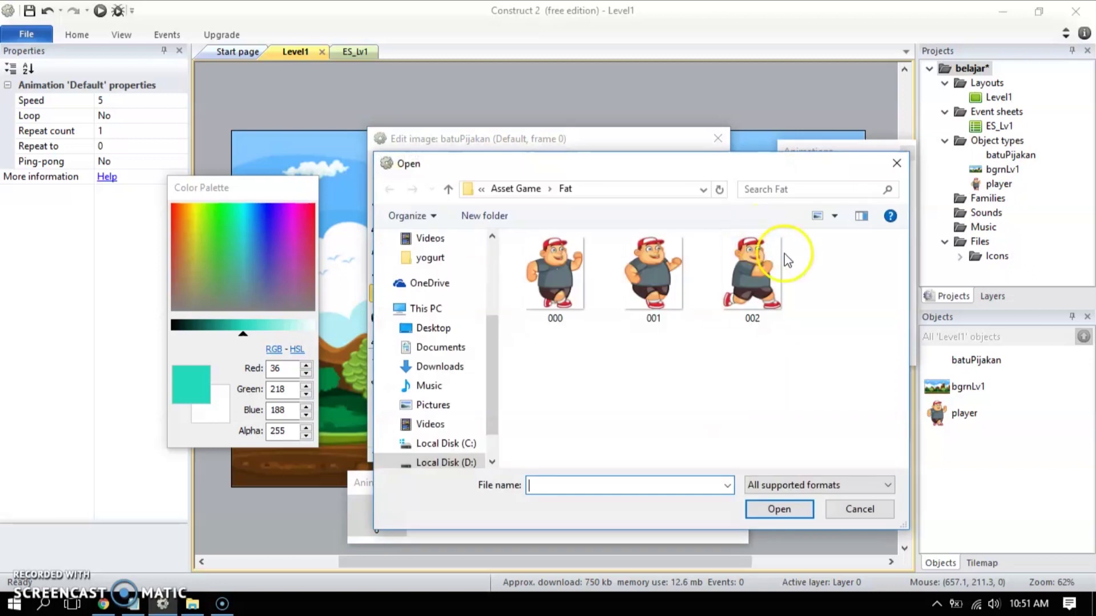
click(522, 188)
scroll(856, 342, down, 5)
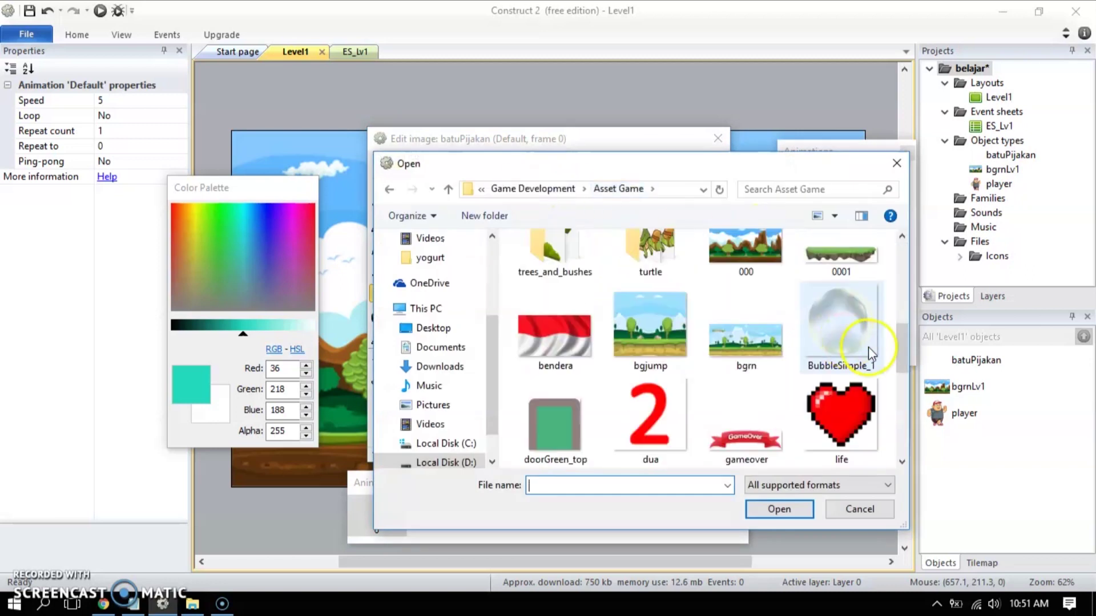
click(841, 251)
click(779, 509)
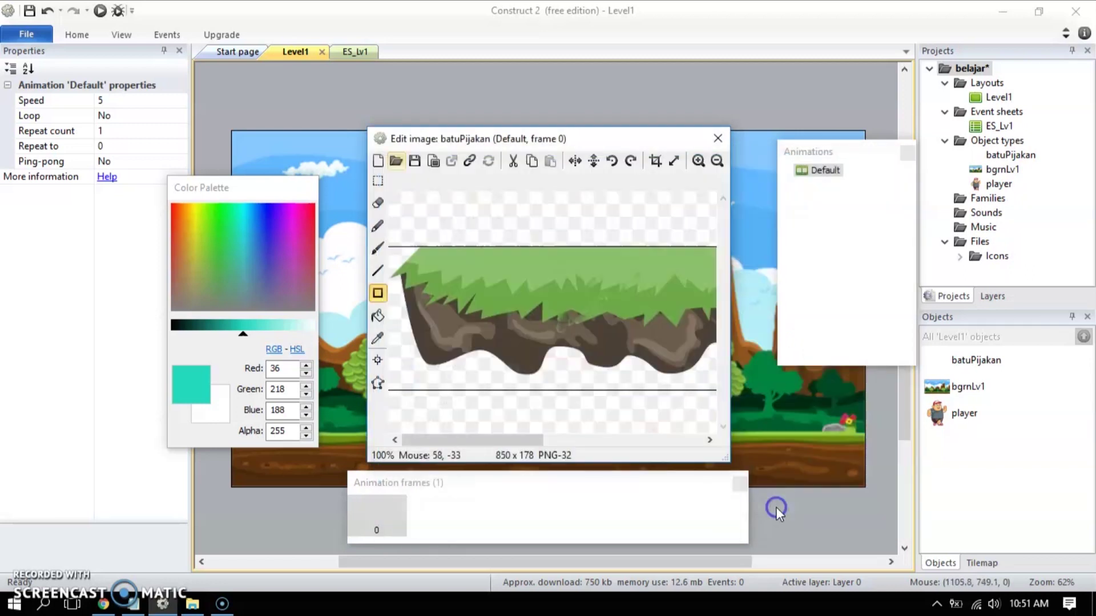
click(717, 138)
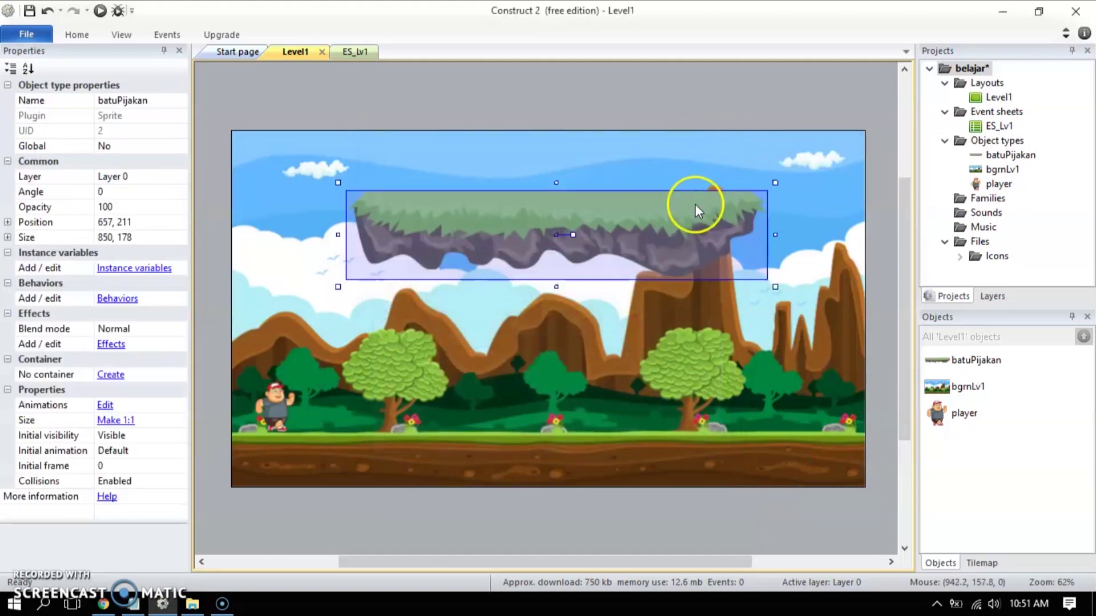
Shrink the batuPijakan platform to about 286 by 60 and move it between the two large trees, at about 573, 494.
drag(339, 182, 529, 251)
drag(652, 260, 471, 370)
click(532, 369)
click(503, 376)
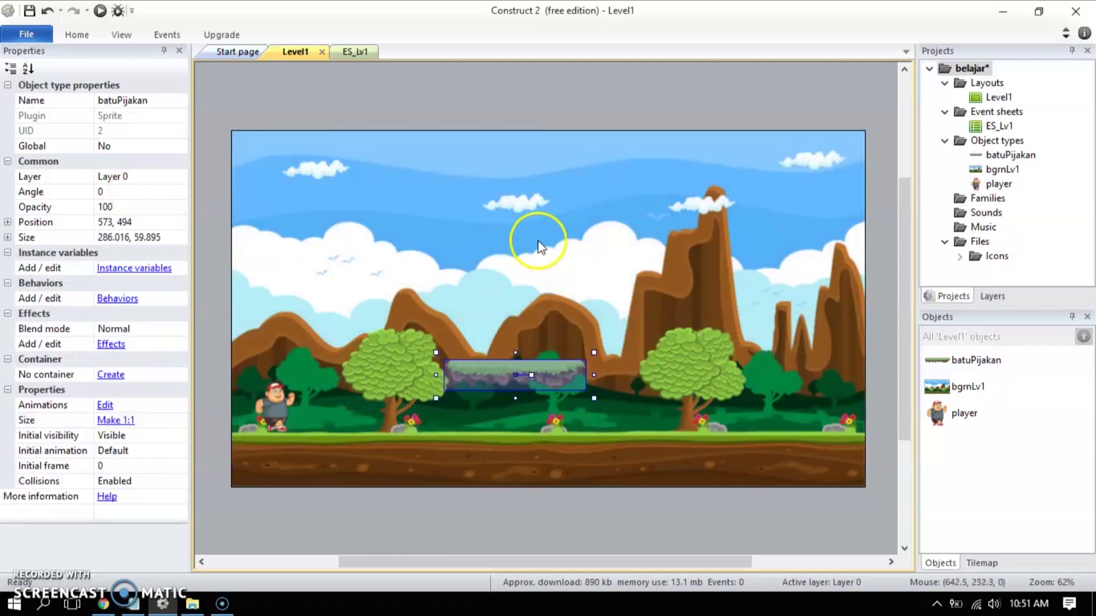
Duplicate the batuPijakan platform as another instance and place the copy in the sky at about 456, 213.
right_click(478, 379)
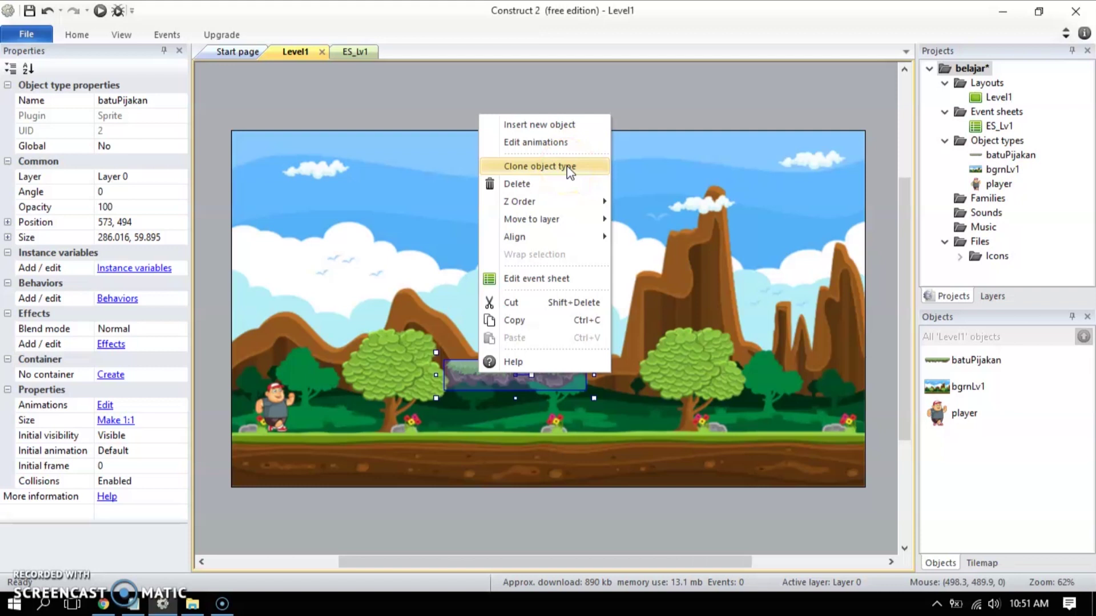
click(471, 375)
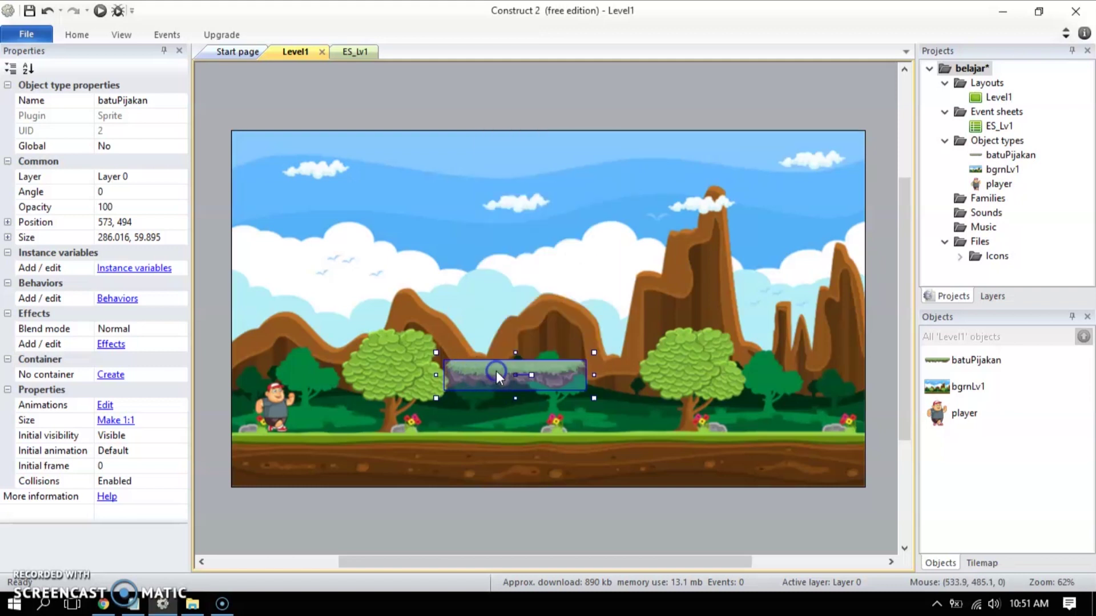
key(ctrl+v)
click(514, 291)
drag(485, 290, 428, 235)
click(972, 362)
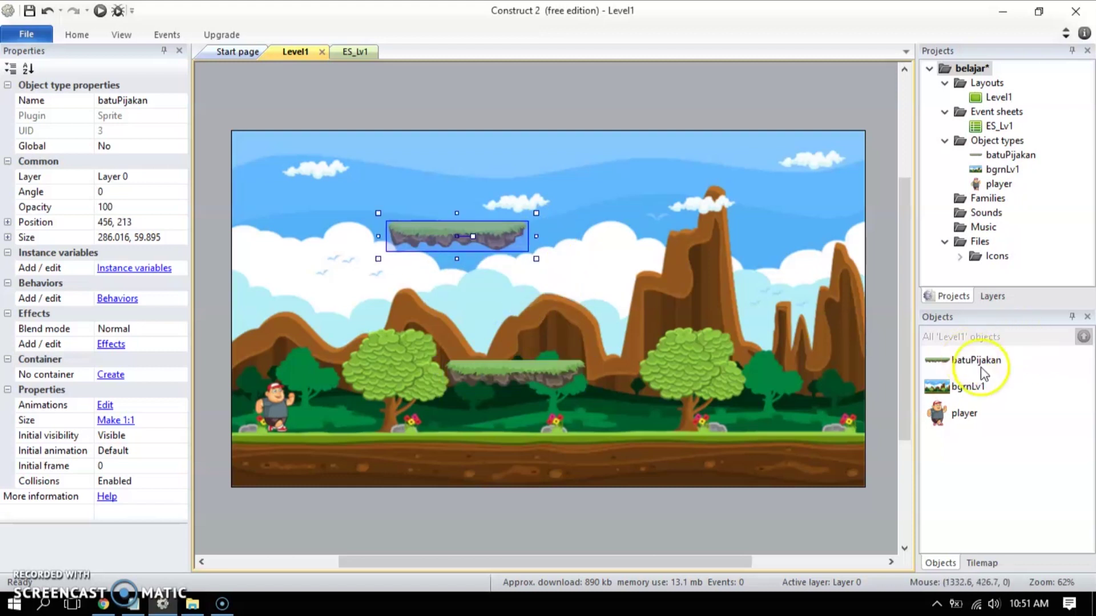
Select both batuPijakan instances together and shift them slightly right and down, the lower platform to about 596, 505.
click(967, 390)
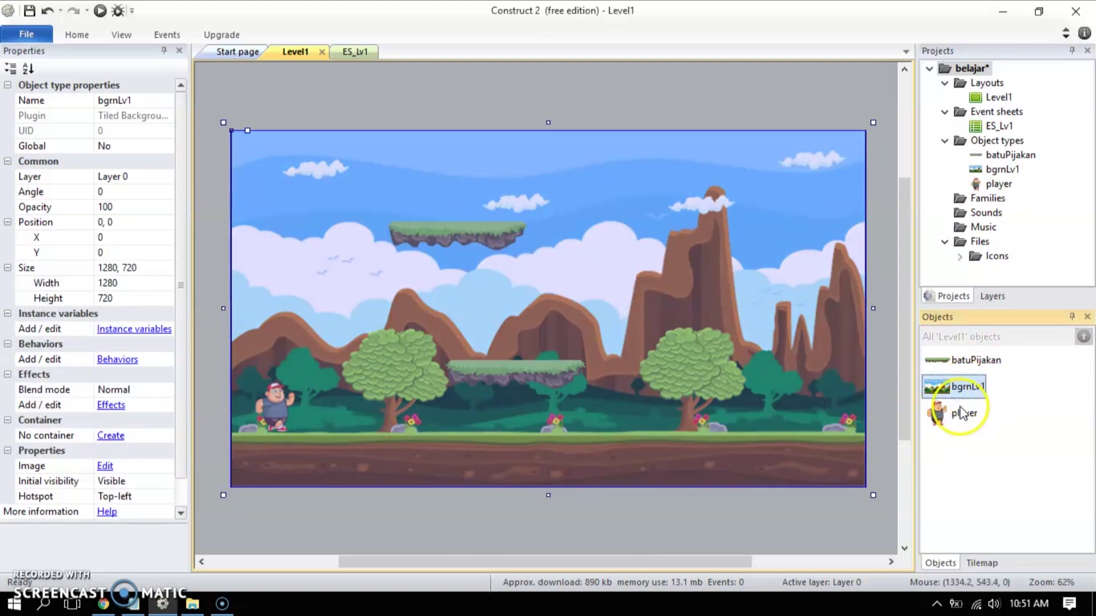
click(962, 416)
click(965, 360)
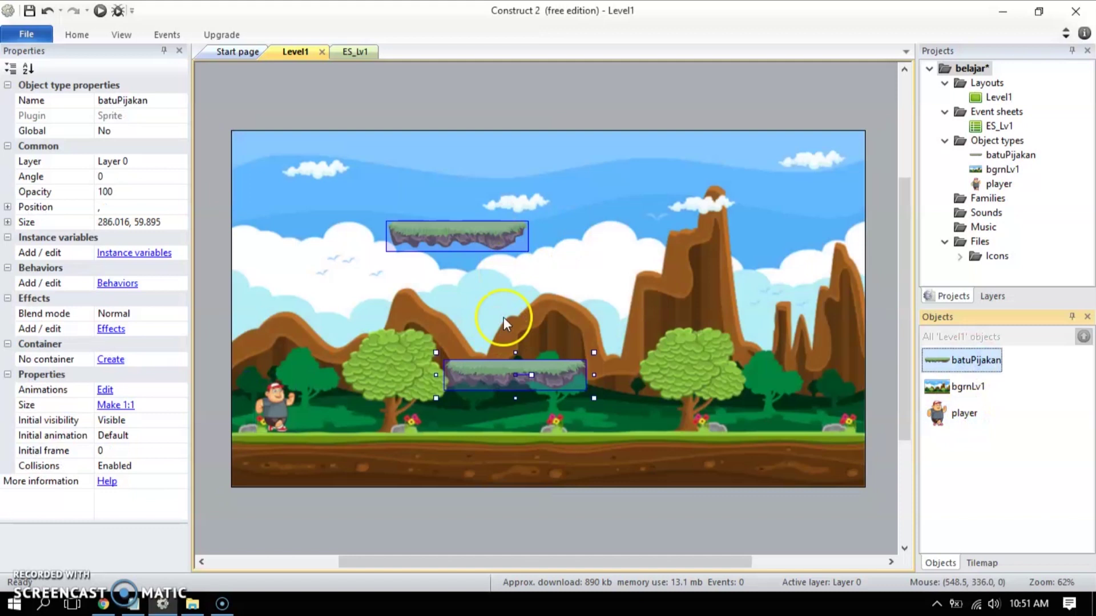
drag(447, 230, 478, 235)
Move the upper batuPijakan platform above the left large tree, at about 307, 357.
click(539, 376)
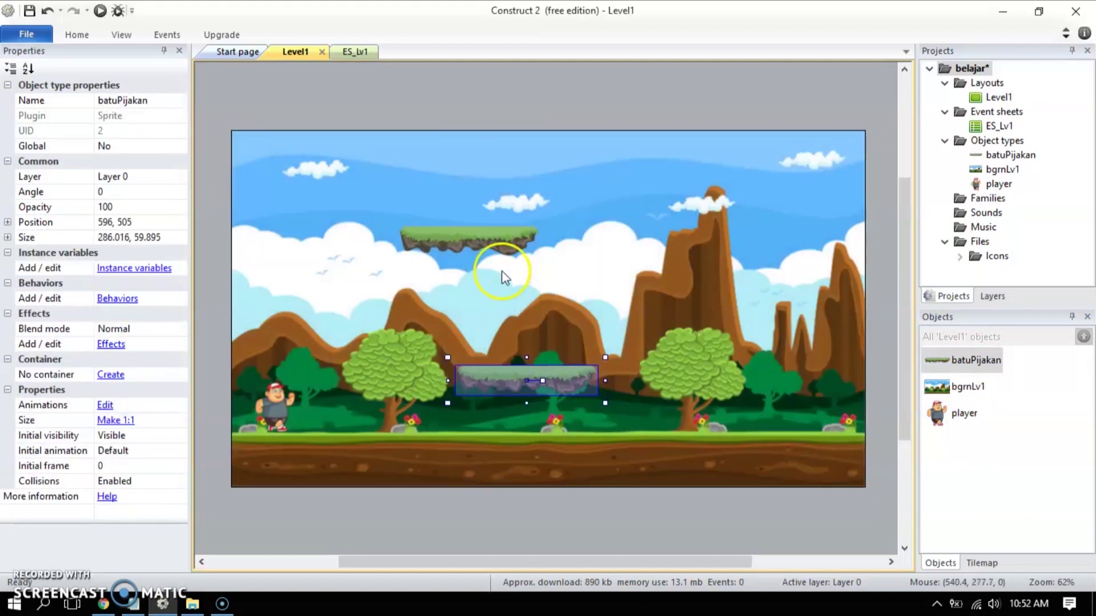
click(486, 241)
drag(499, 237, 418, 304)
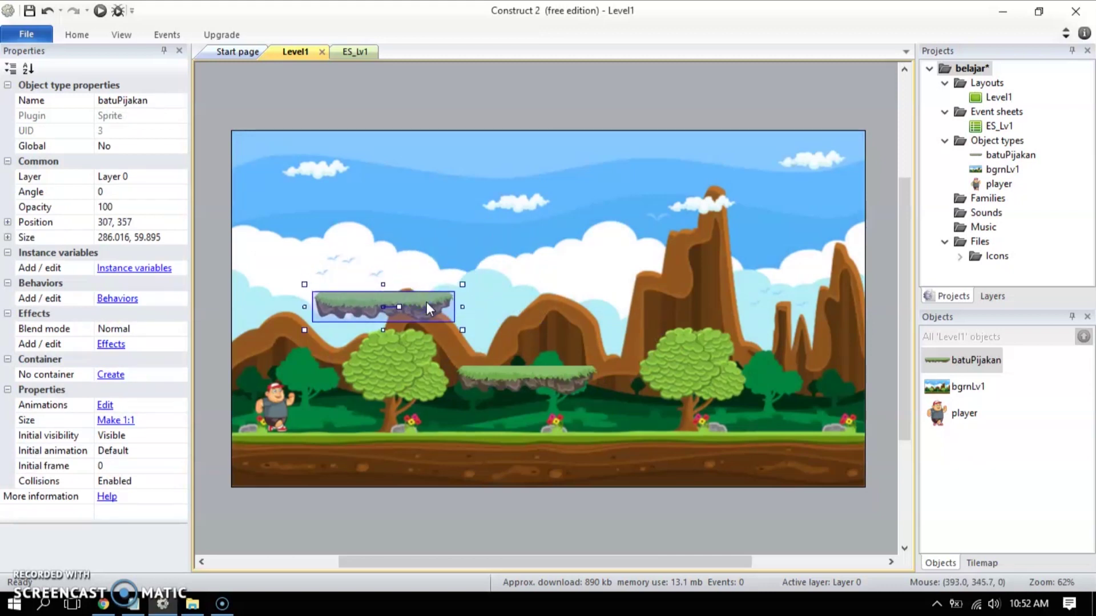
Clone the batuPijakan object type and place the clone over the middle of the scene, at about 657, 271.
right_click(428, 305)
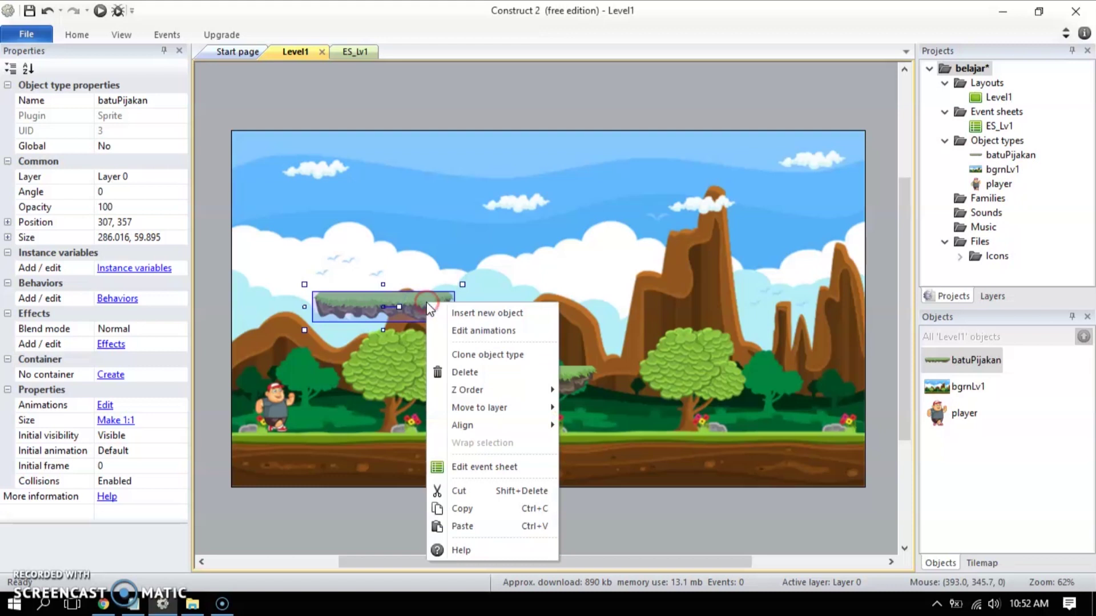
click(506, 355)
click(556, 264)
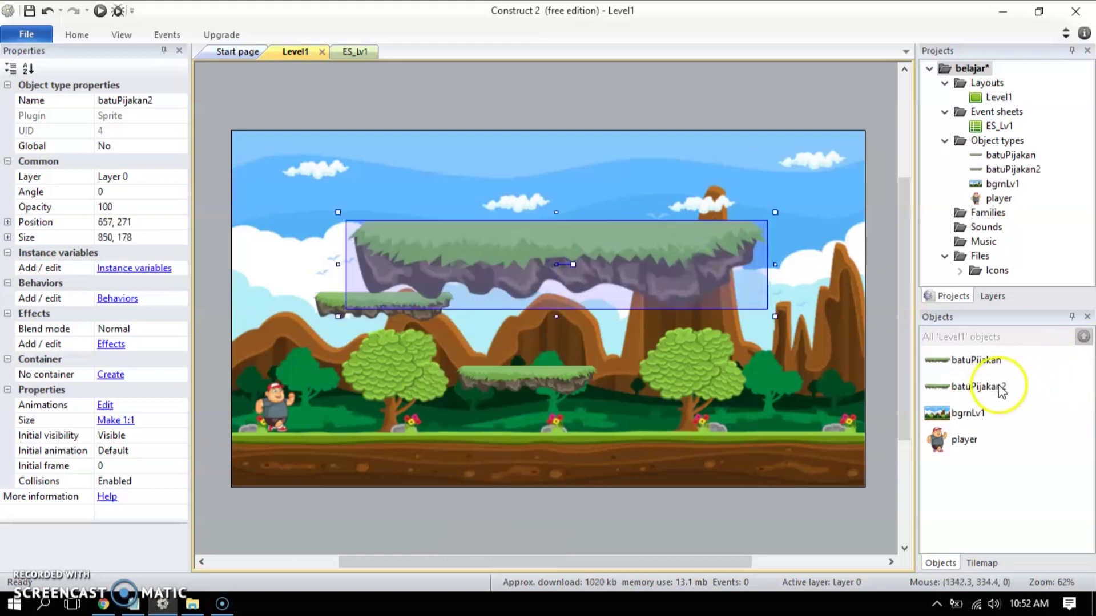
Shrink the cloned platform to about 340 by 71 and move it beside the tall mountain, at about 758, 250.
drag(340, 211, 593, 266)
drag(666, 289, 580, 300)
drag(510, 279, 569, 249)
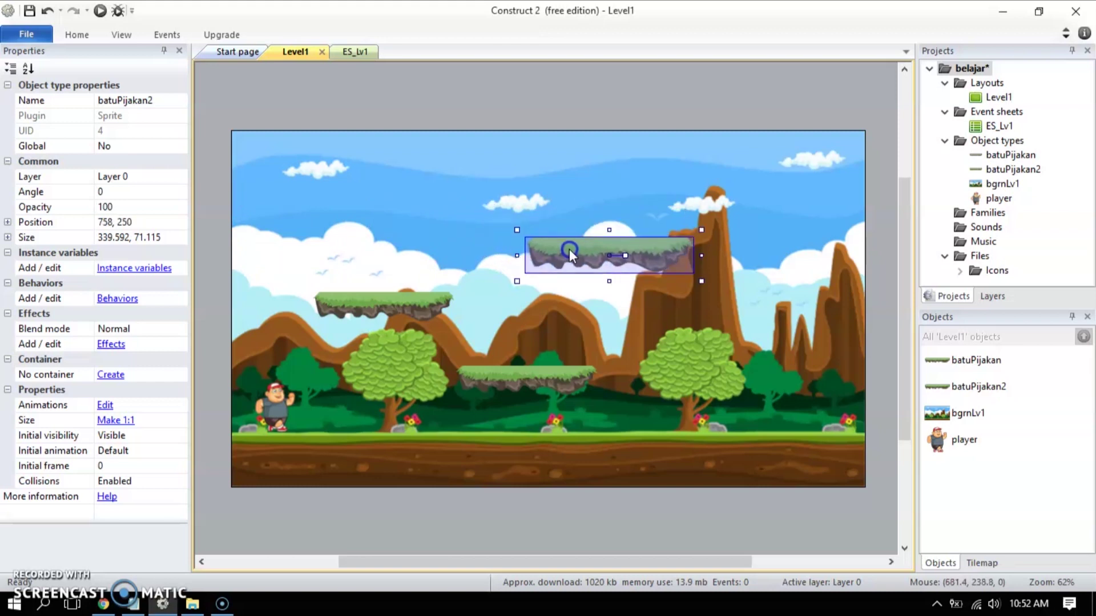
Lower the left batuPijakan platform slightly and shrink the cloned platform to about 277 by 58, at about 706, 286.
click(425, 300)
drag(423, 304, 423, 309)
mouse_move(619, 248)
mouse_down()
mouse_move(638, 249)
mouse_move(630, 257)
mouse_up()
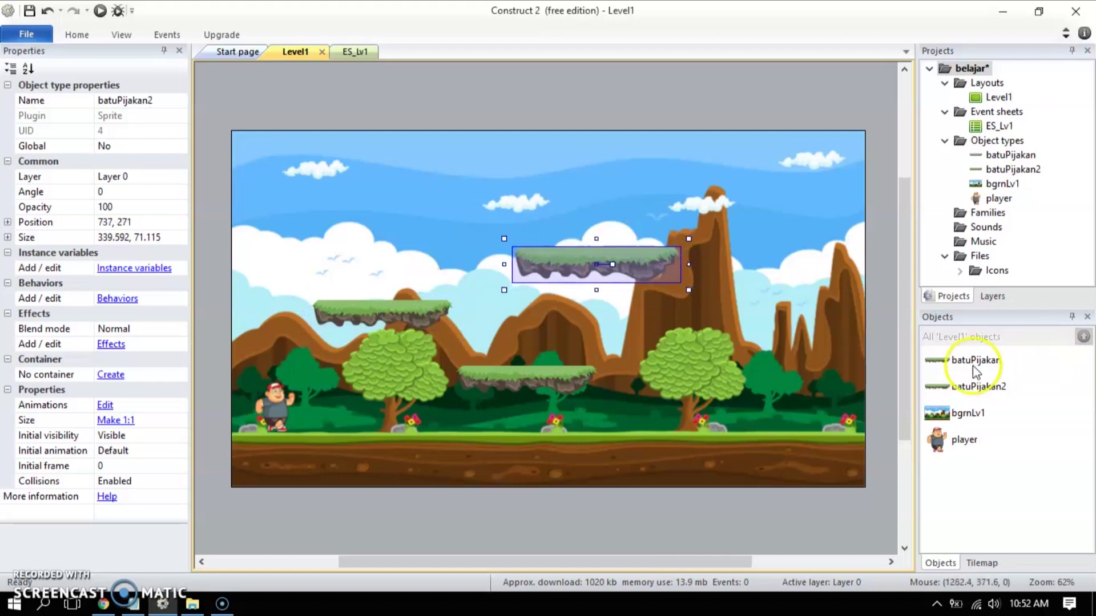
drag(688, 291, 634, 270)
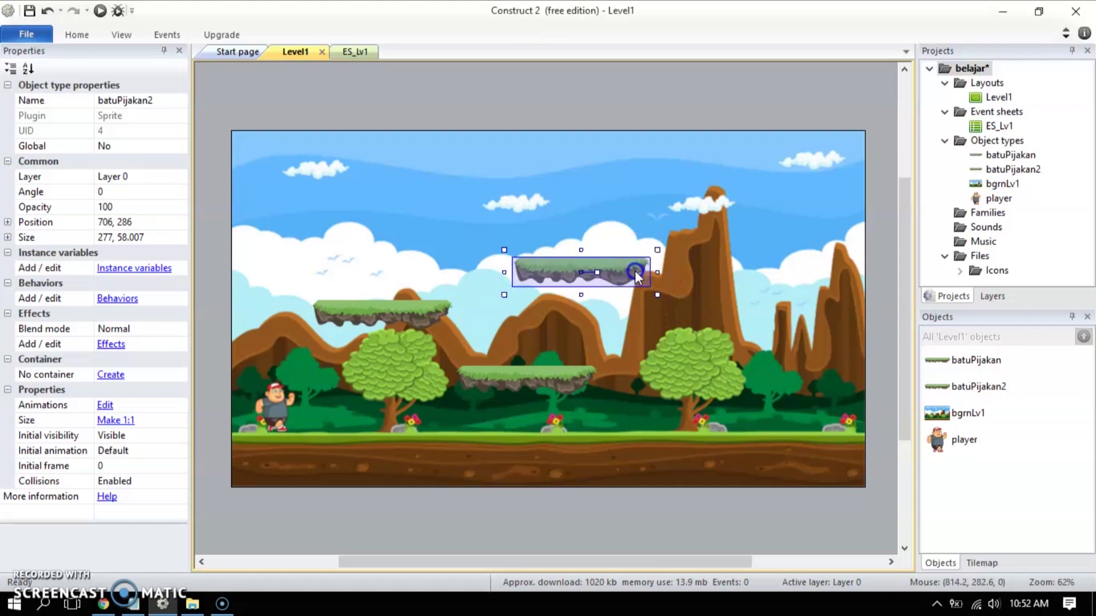
click(710, 521)
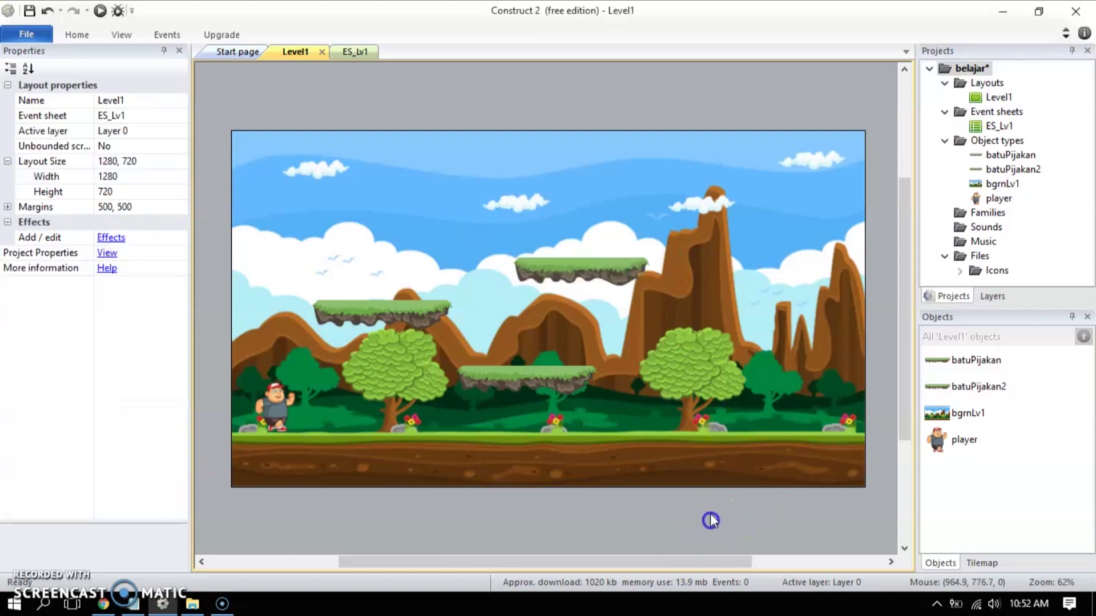
Insert a new Sprite object named enemyDragon into the Level1 layout.
right_click(608, 163)
click(641, 171)
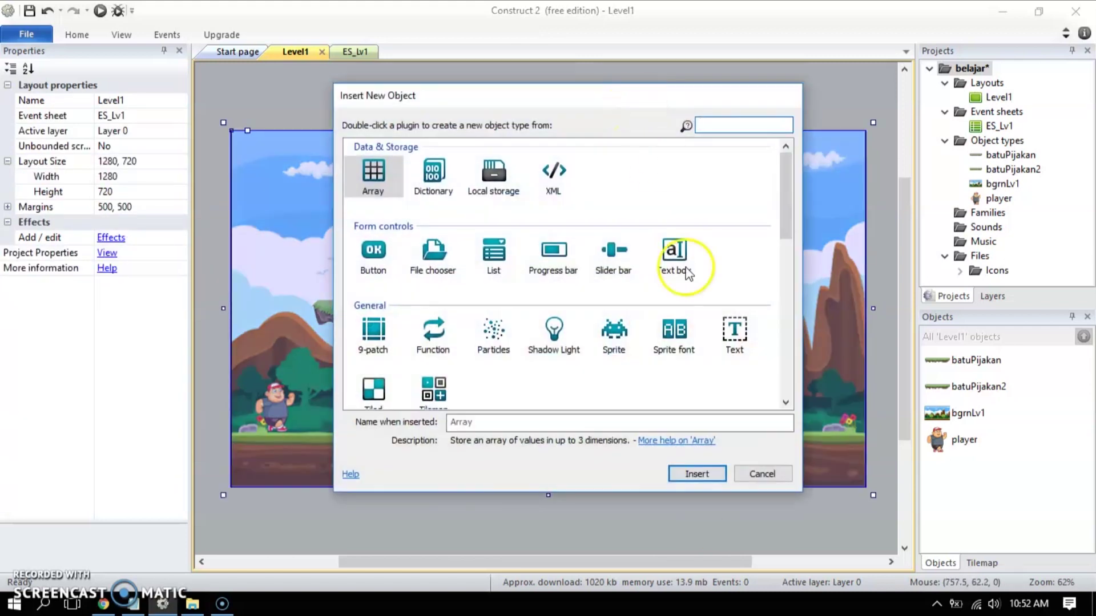
click(628, 337)
click(570, 418)
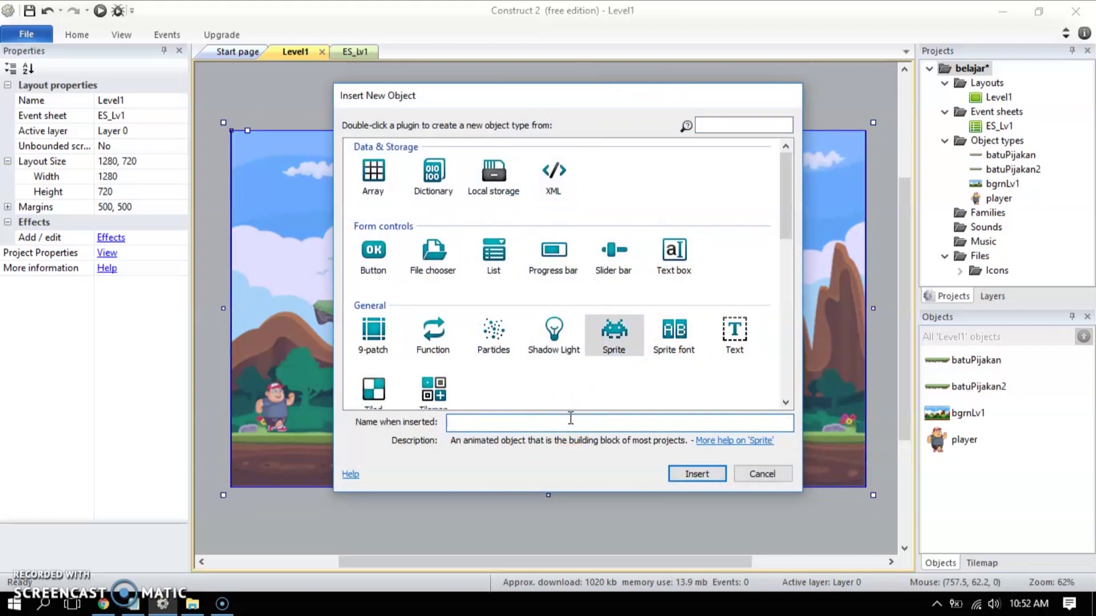
text(enemy)
key(BackSpace)
key(BackSpace)
key(BackSpace)
key(BackSpace)
key(BackSpace)
text(drag)
key(BackSpace)
key(BackSpace)
key(BackSpace)
key(BackSpace)
text(drag)
key(BackSpace)
key(BackSpace)
key(BackSpace)
key(BackSpace)
text(dragon)
click(572, 420)
key(Home)
text(enemy)
key(Delete)
text(D)
click(693, 475)
click(495, 226)
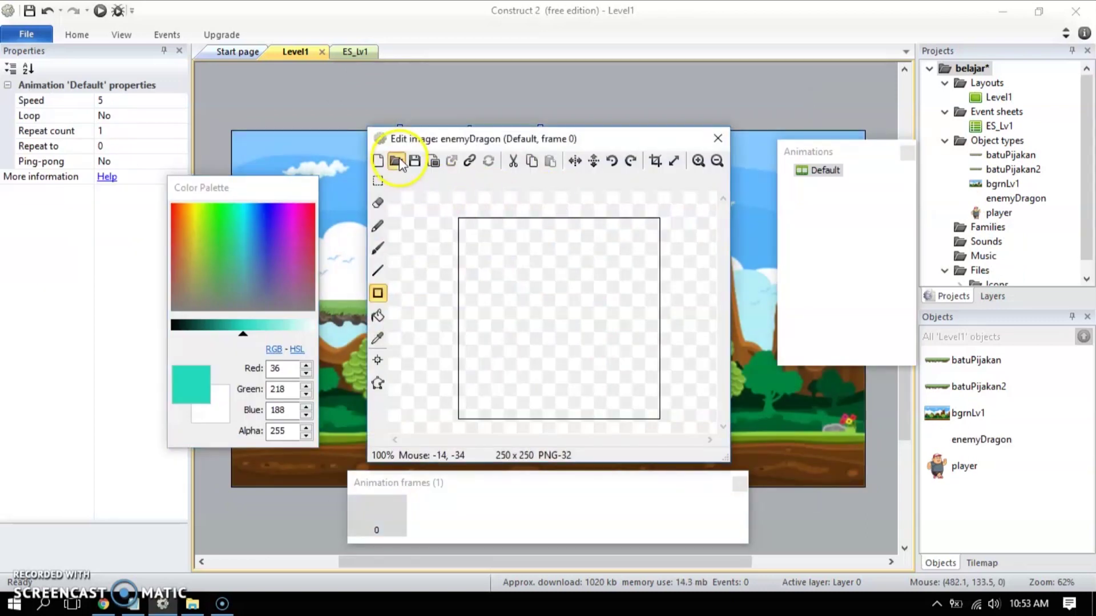
Load the naga_03 picture from the naga folder in Asset Game as the enemyDragon image and close the image editor.
click(396, 161)
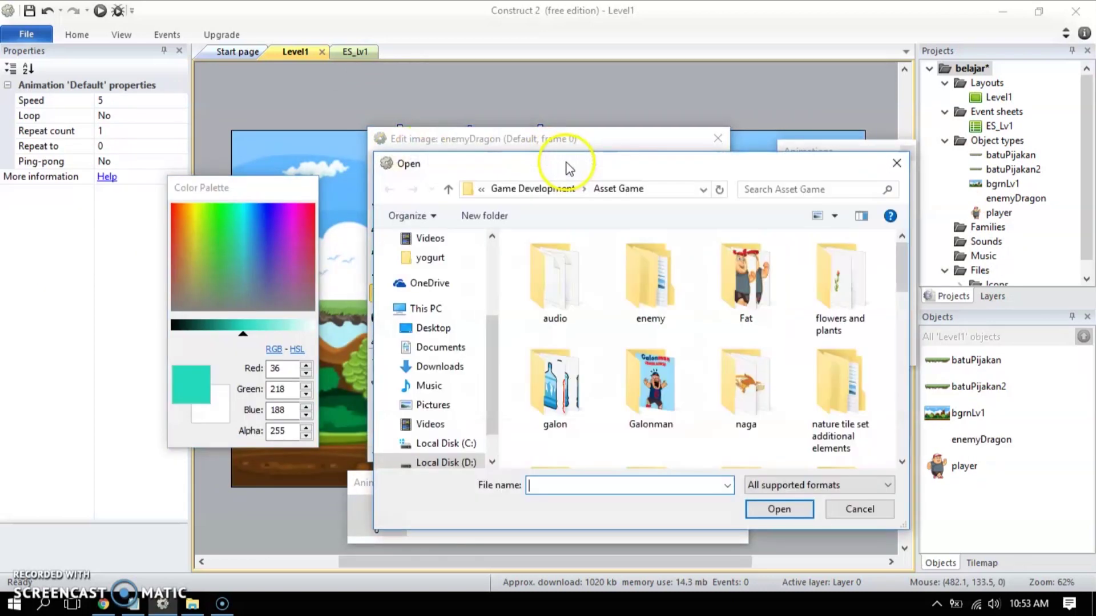
double_click(746, 377)
click(548, 273)
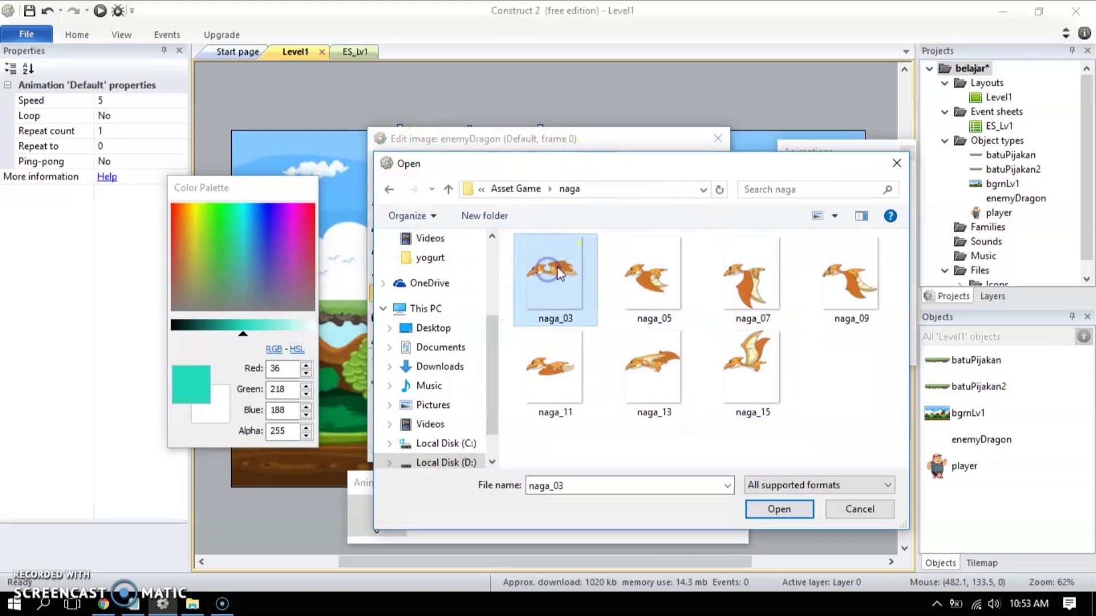
click(777, 510)
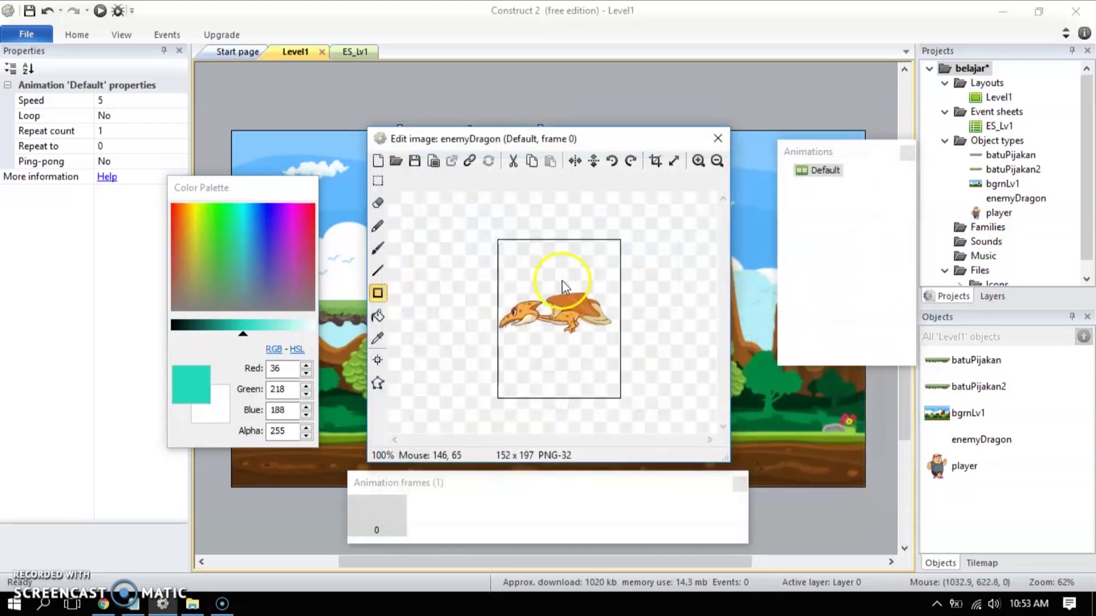
click(717, 138)
Move the enemyDragon sprite just above the lowest platform, at about 662, 447.
drag(456, 195, 546, 349)
click(766, 549)
click(555, 359)
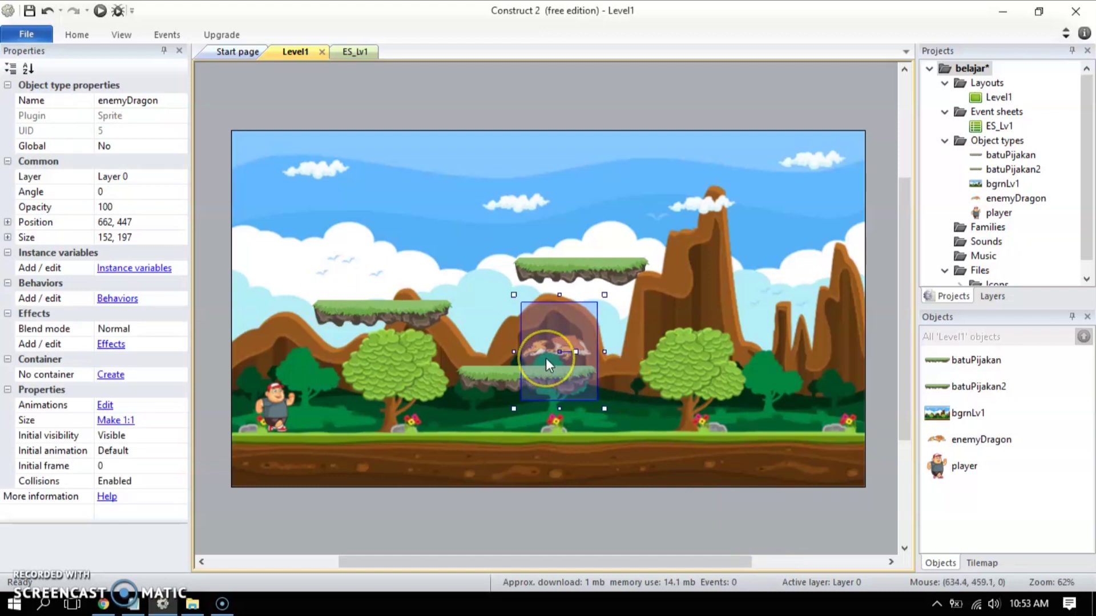
Duplicate enemyDragon above the other two platforms, one copy at about 775, 198 and one at about 242, 284.
click(615, 229)
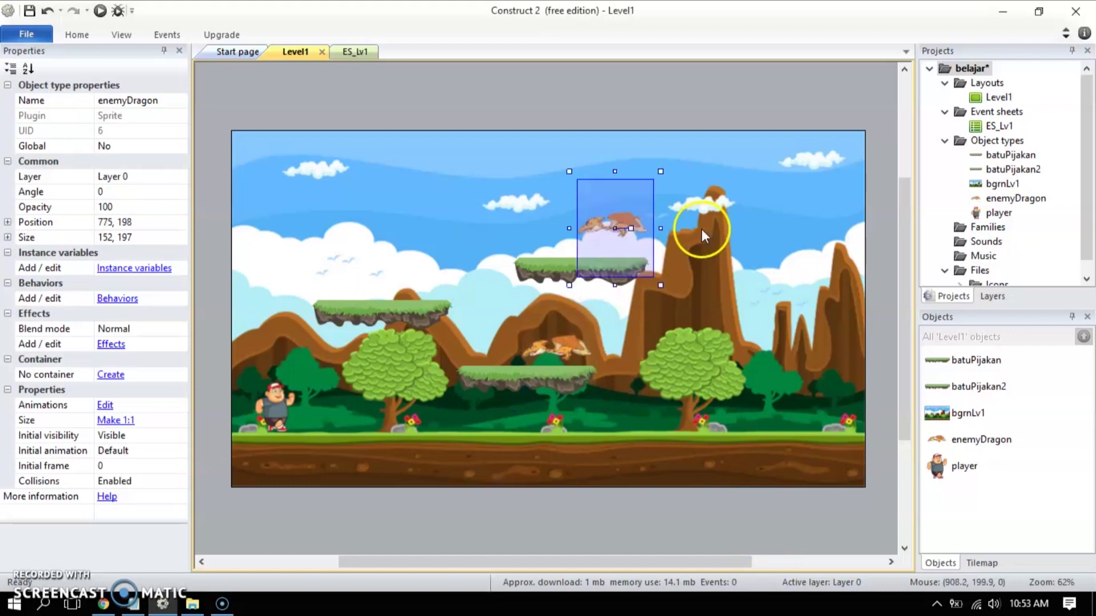
click(337, 276)
mouse_move(335, 274)
mouse_down()
mouse_move(328, 268)
mouse_move(337, 270)
mouse_up()
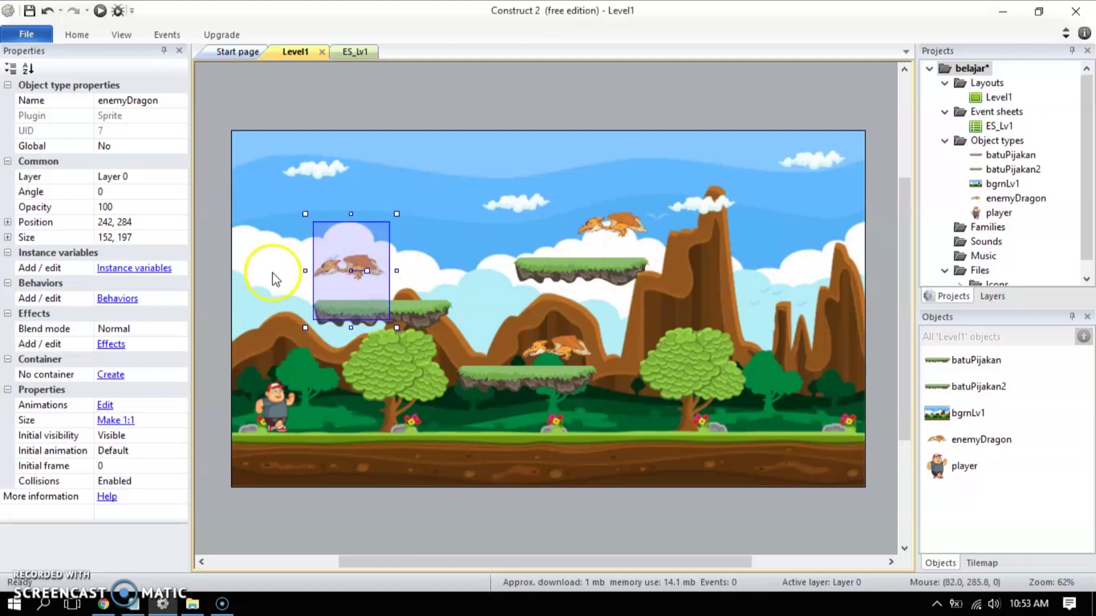
Mirror the enemyDragon above the left platform horizontally with size -152, 197 and move it close above that platform.
drag(304, 271, 447, 274)
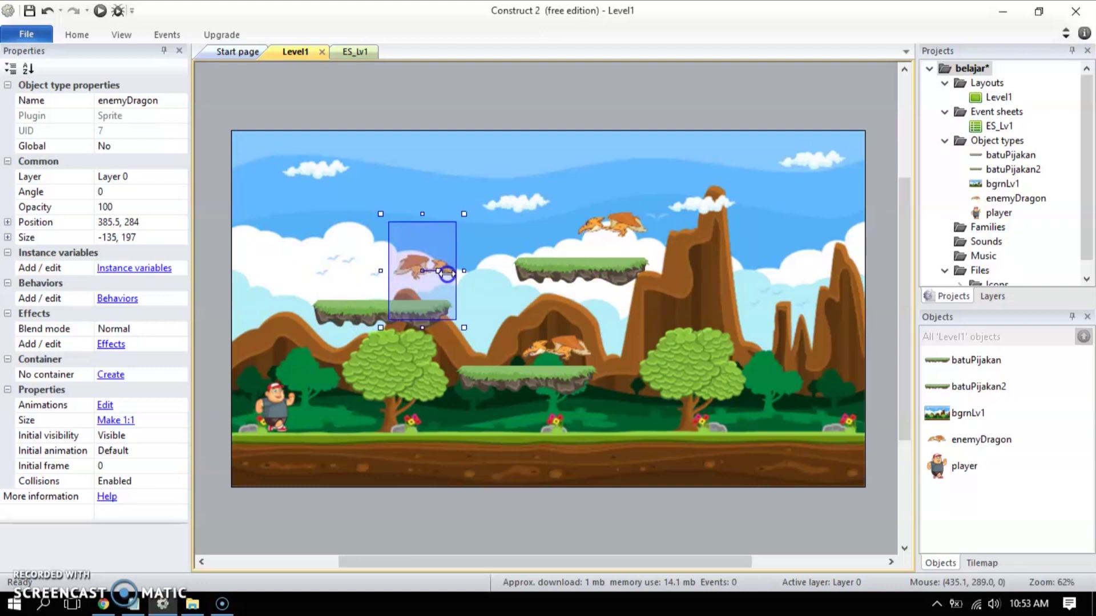
click(607, 217)
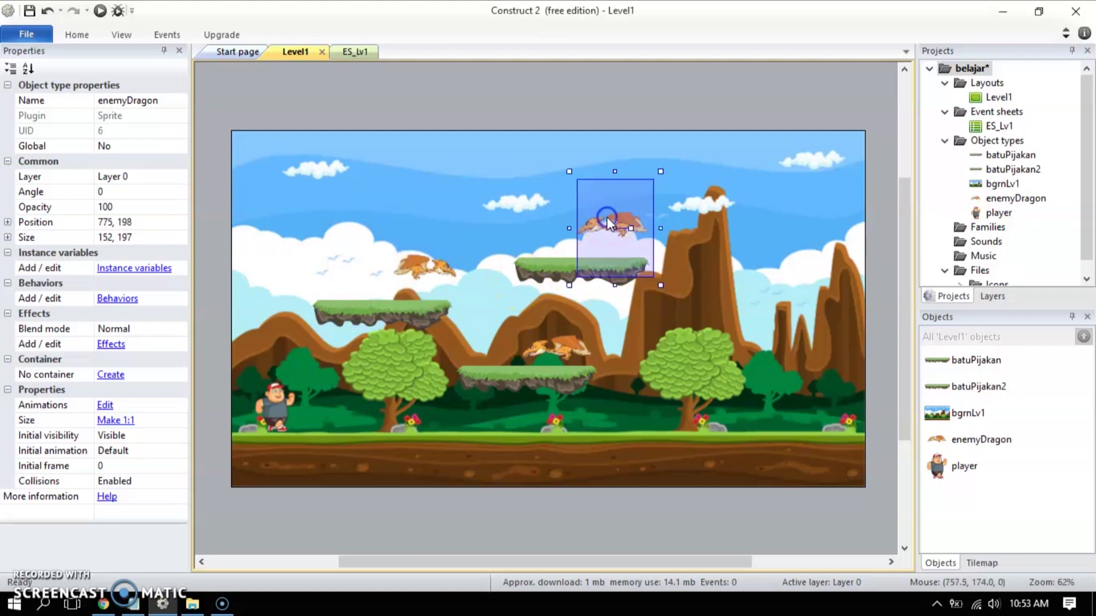
click(442, 269)
click(114, 237)
click(114, 237)
key(BackSpace)
key(BackSpace)
key(BackSpace)
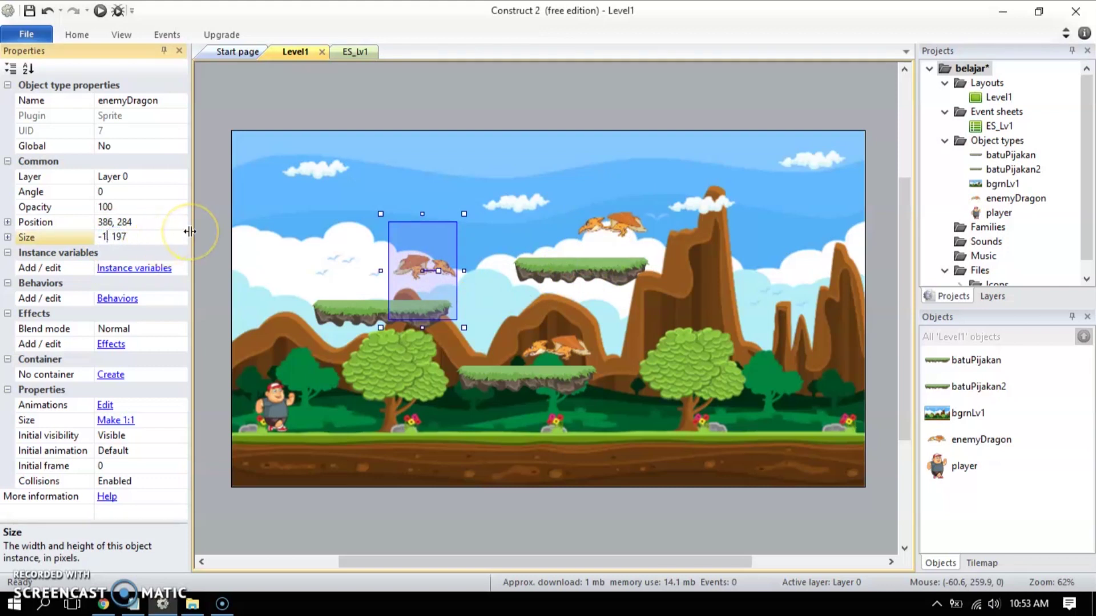
key(BackSpace)
text(152,)
key(Return)
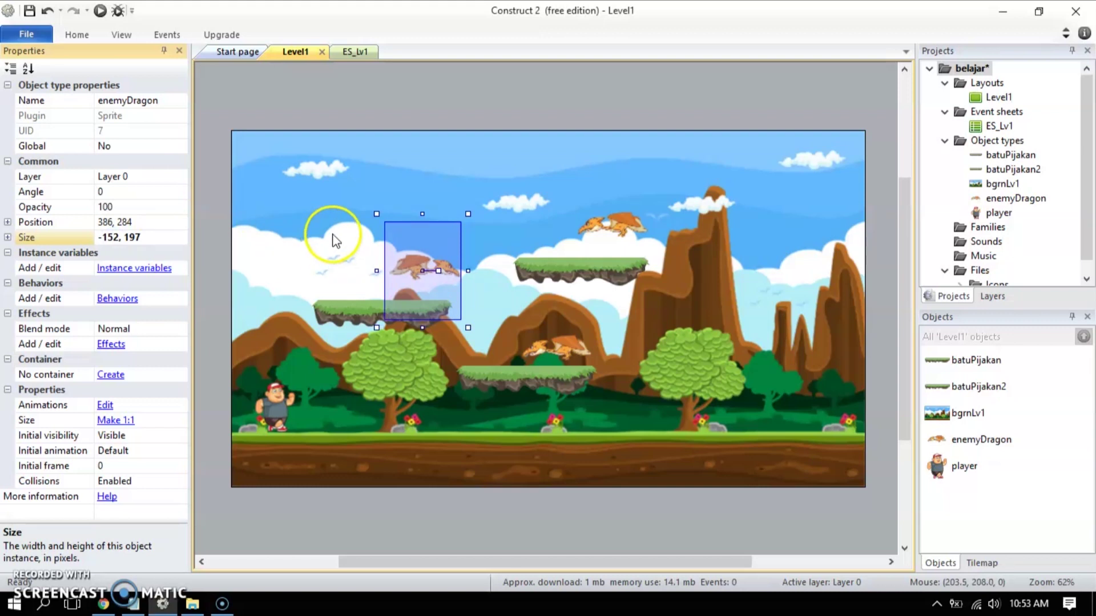
drag(413, 268, 346, 285)
click(478, 289)
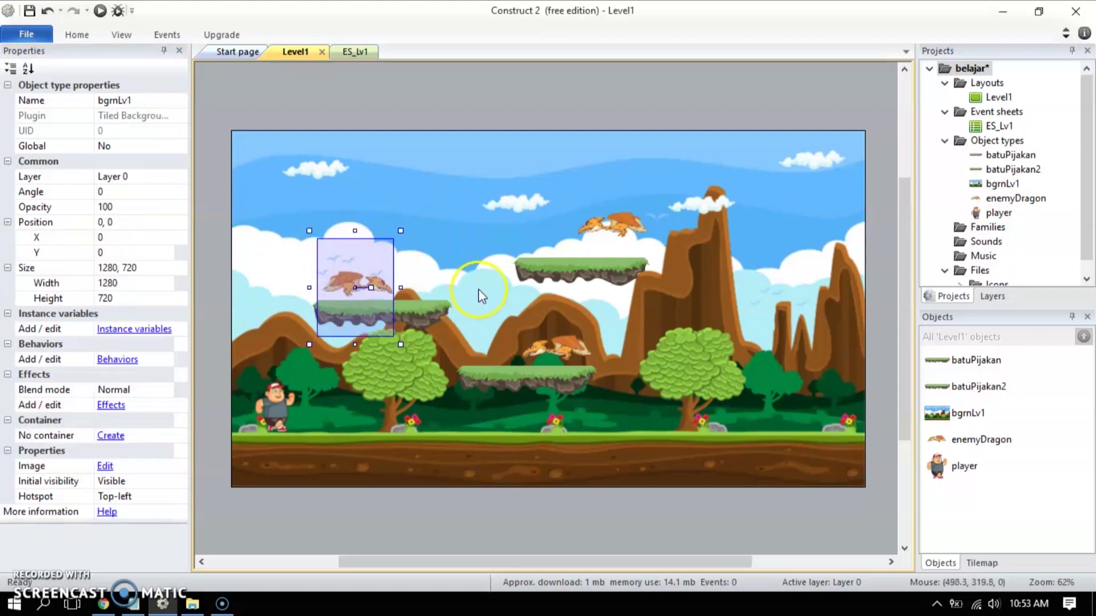
Try mirroring the enemyDragon above the upper right platform with size -152, 197, and undo the change.
click(629, 223)
click(113, 240)
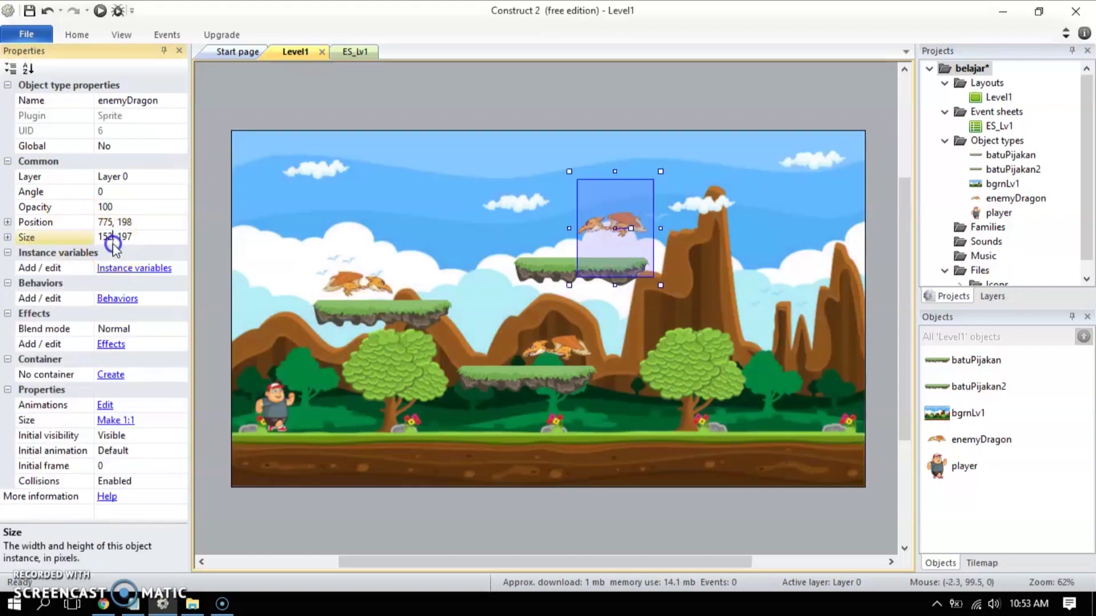
key(Home)
text(-)
key(Return)
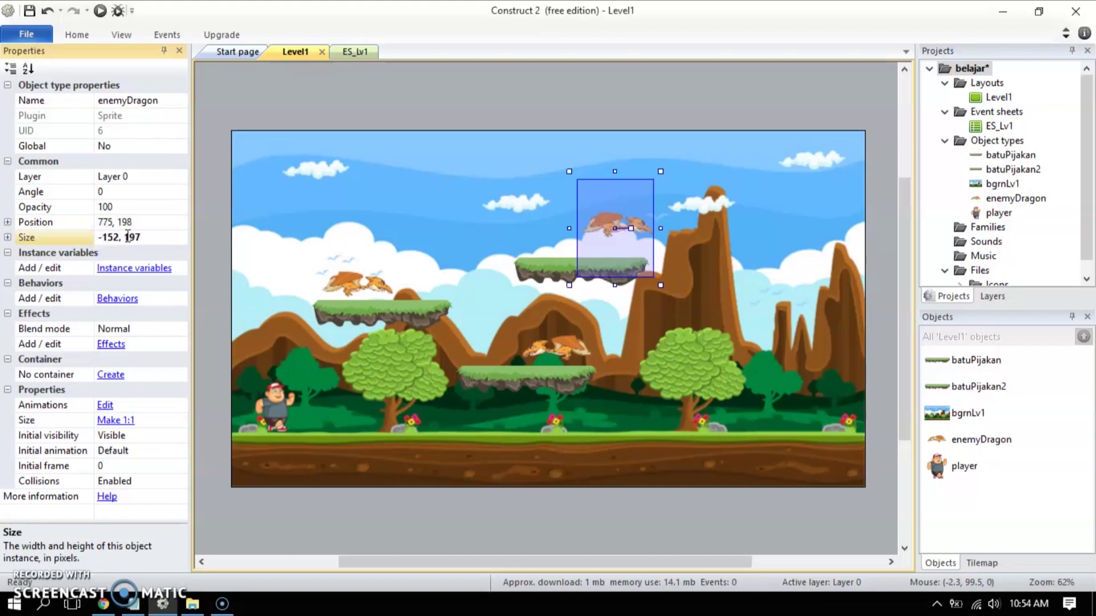
key(ctrl+z)
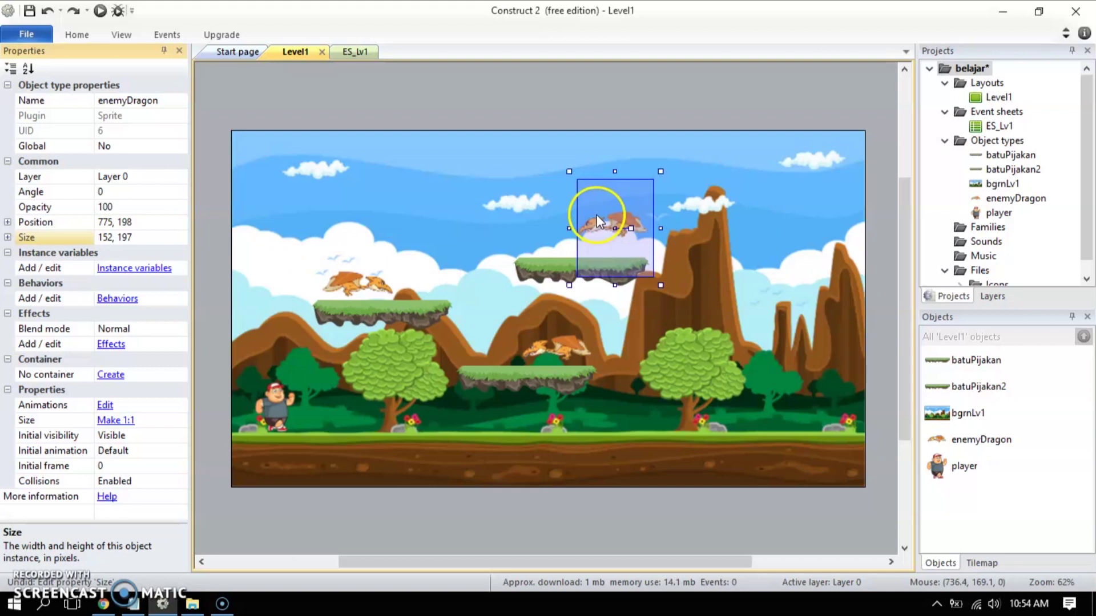
Lower the enemyDragon above the upper right platform slightly and clear the selection.
click(727, 279)
click(673, 521)
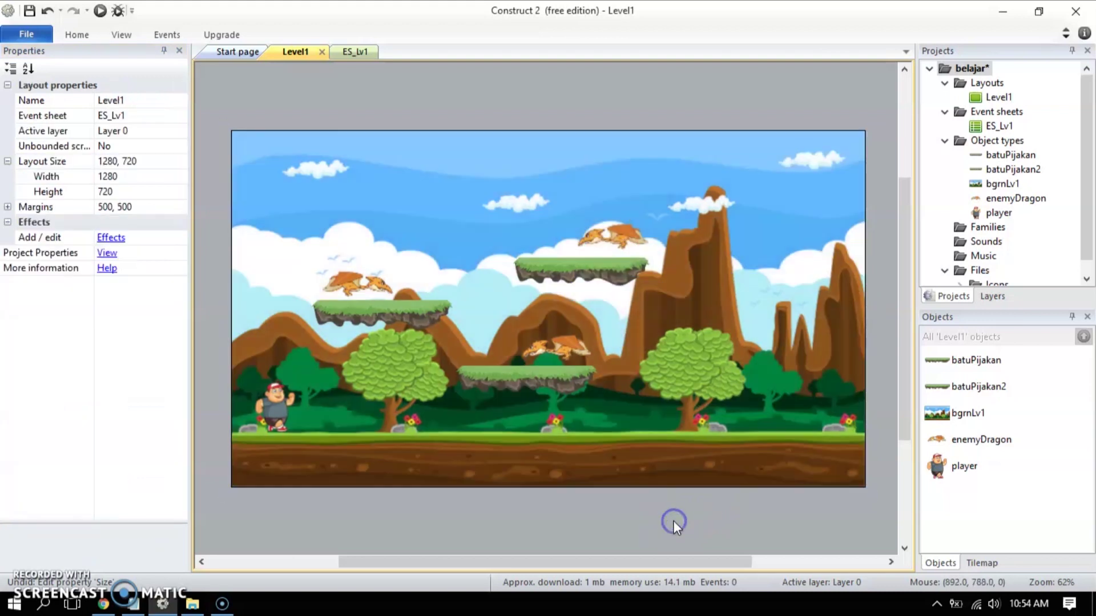